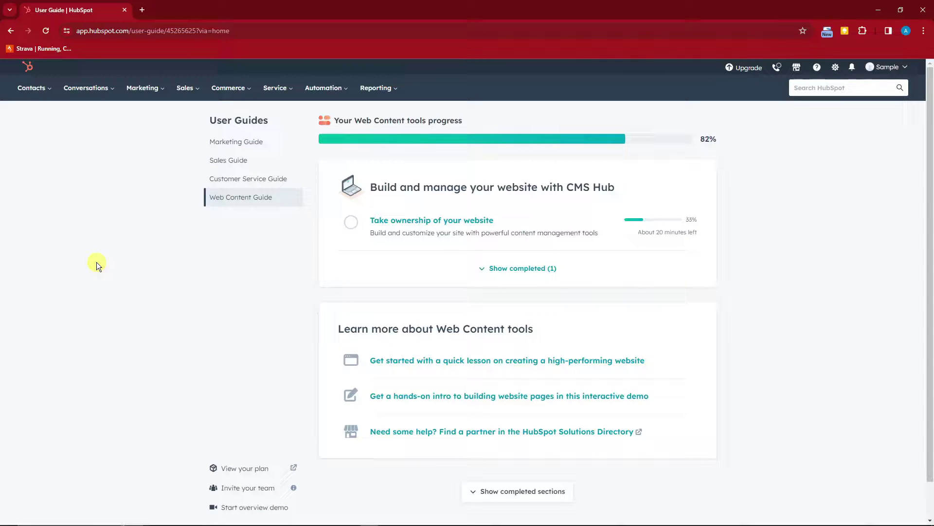
# - Scroll through the Web Content Guide page to review tool progress
pyautogui.scroll(-1, 96, 262)
pyautogui.scroll(1, 97, 261)
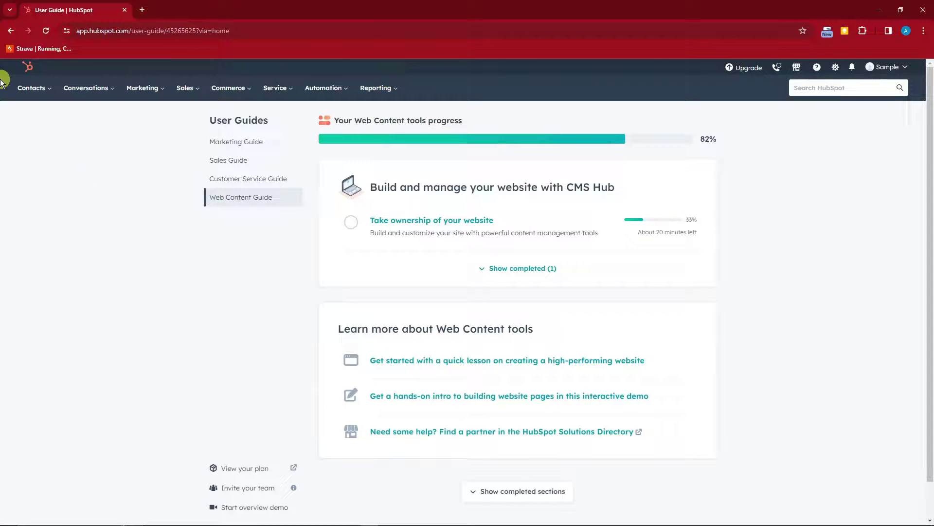
# - Create a new landing page named 'Landing Page Sample' from Marketing > Landing Pages
pyautogui.click(161, 89)
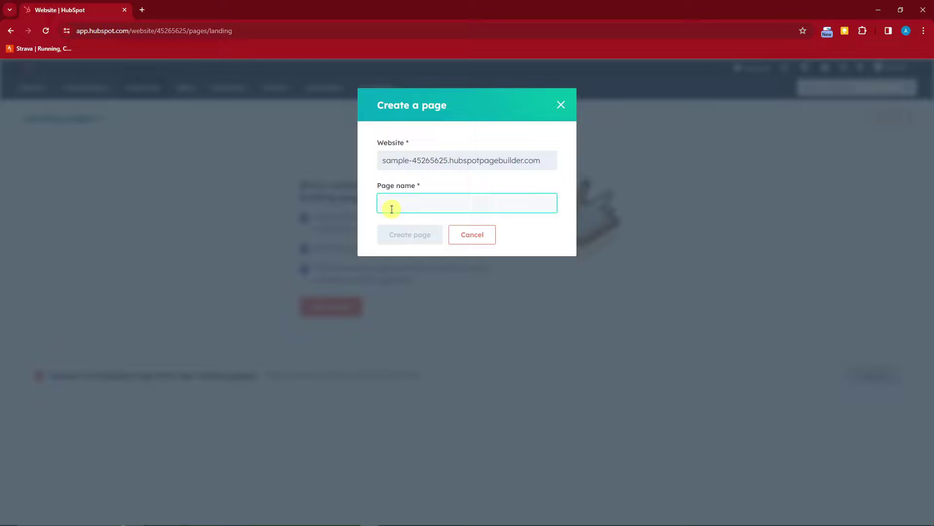
pyautogui.write('Landing Page s')
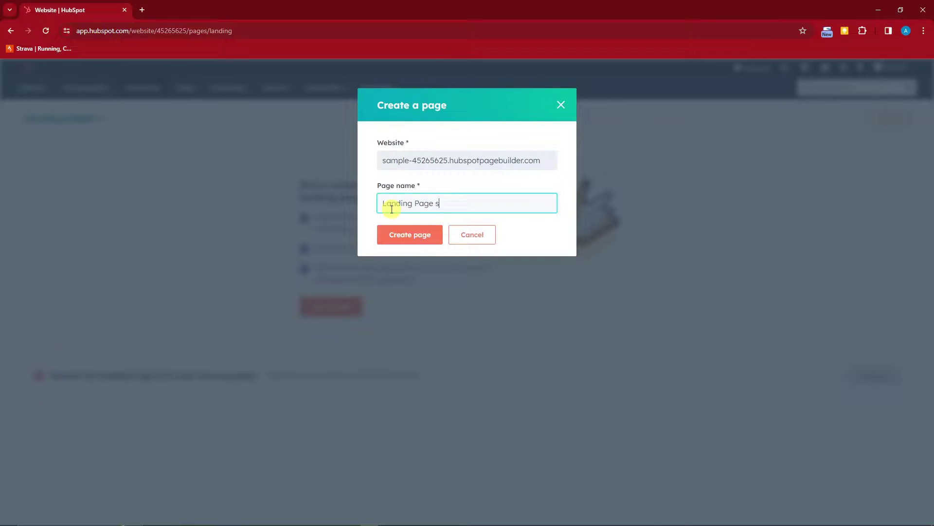
pyautogui.write('ampl')
pyautogui.press('BackSpace')
pyautogui.press('BackSpace')
pyautogui.press('BackSpace')
pyautogui.press('BackSpace')
pyautogui.press('BackSpace')
pyautogui.write('Sample')
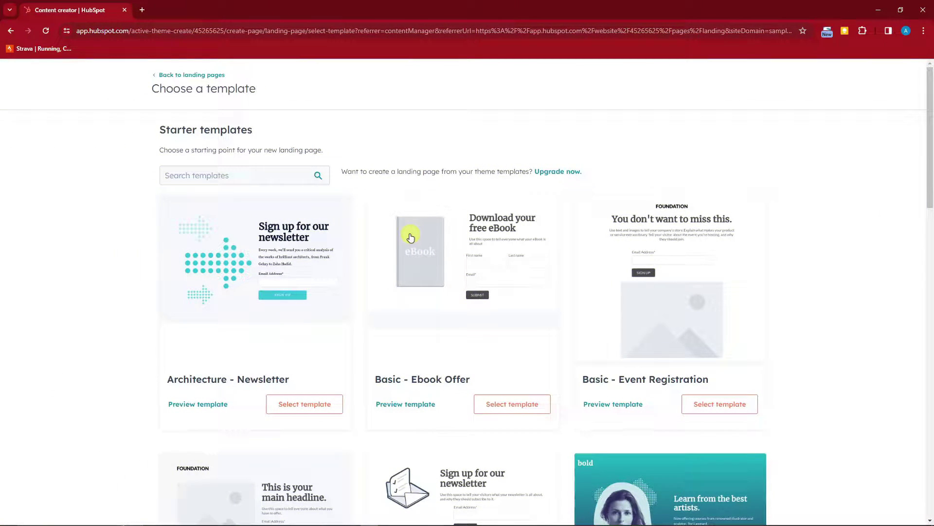
pyautogui.scroll(-7, 410, 237)
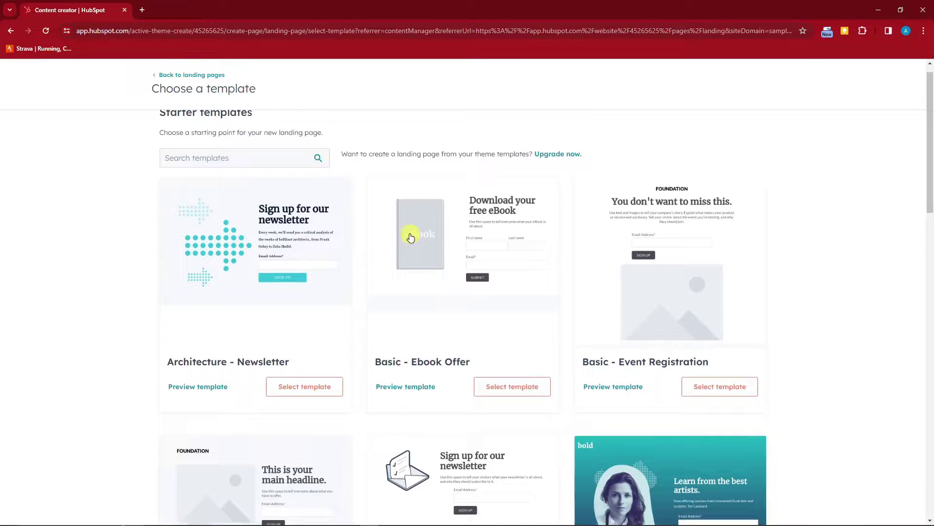
pyautogui.scroll(-4, 411, 233)
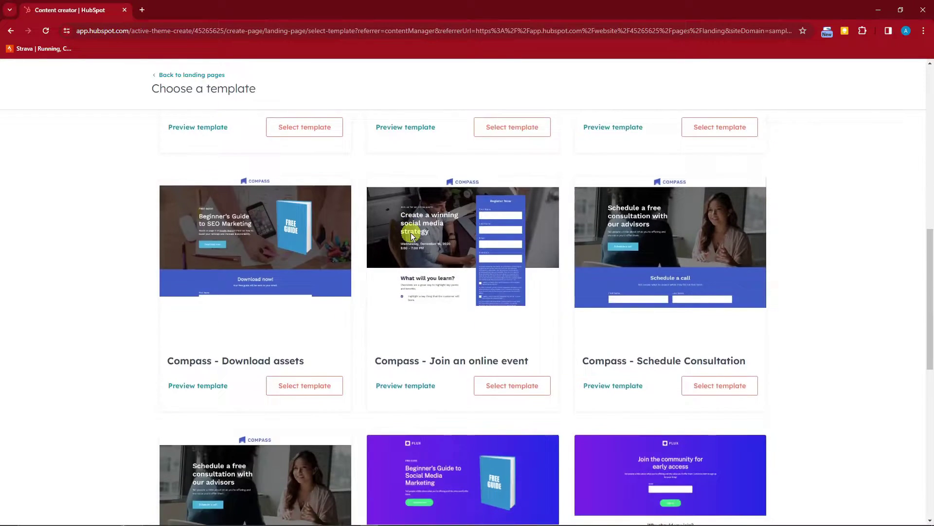
pyautogui.scroll(7, 411, 233)
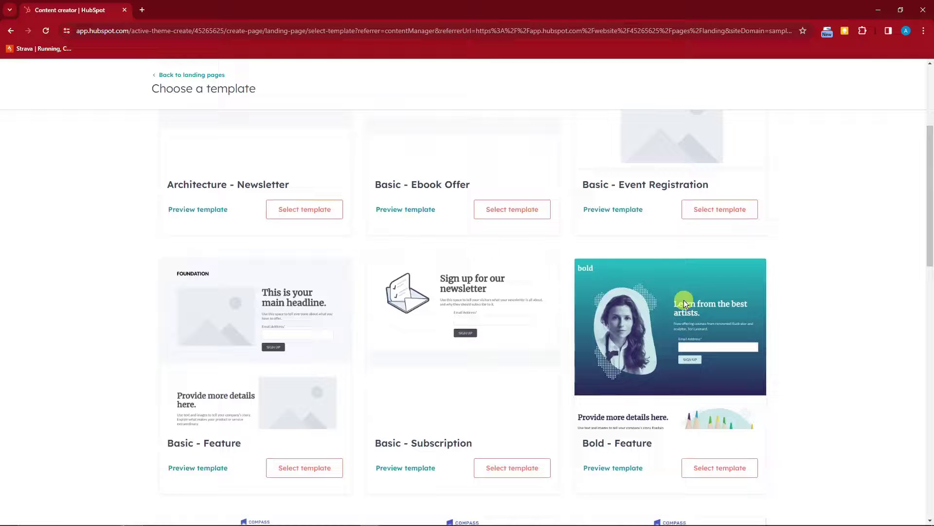
pyautogui.scroll(-5, 661, 296)
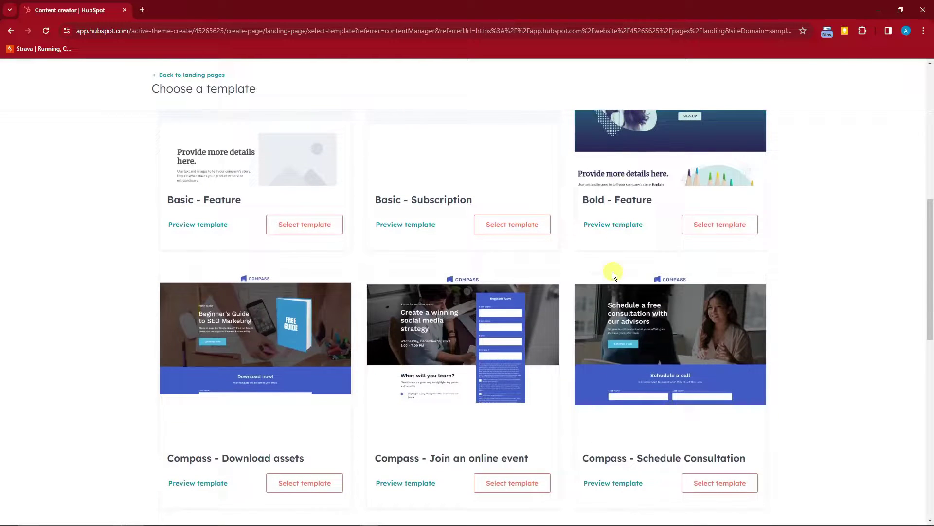
pyautogui.scroll(-2, 424, 366)
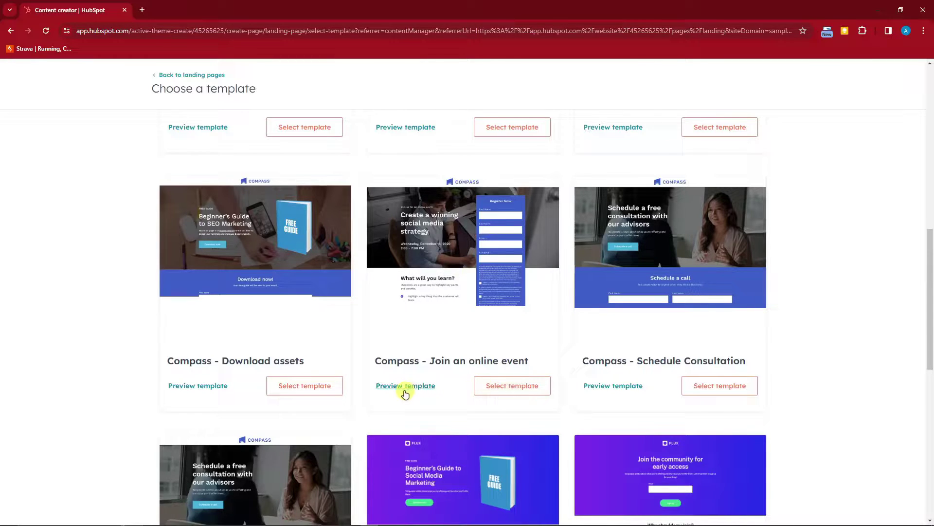
pyautogui.scroll(-1, 453, 383)
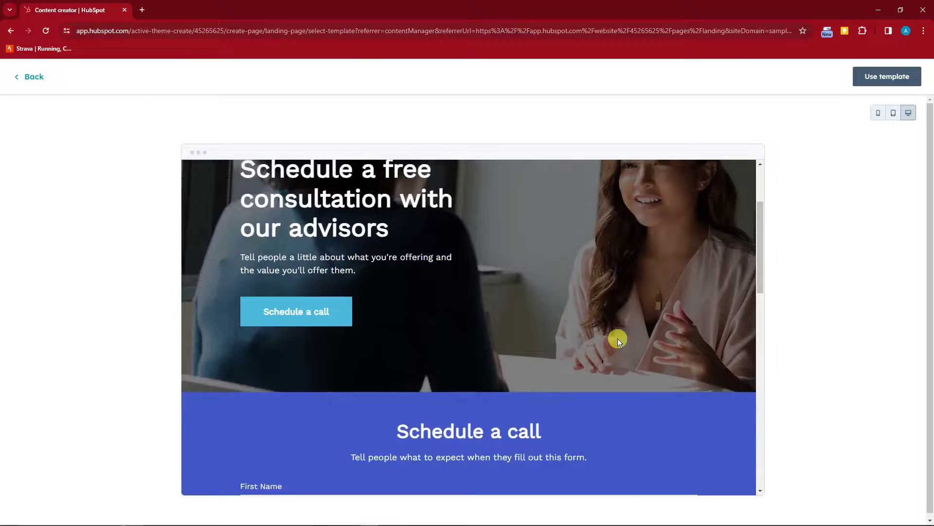
# - Scroll through the Compass - Schedule Consultation template preview
pyautogui.scroll(-15, 617, 338)
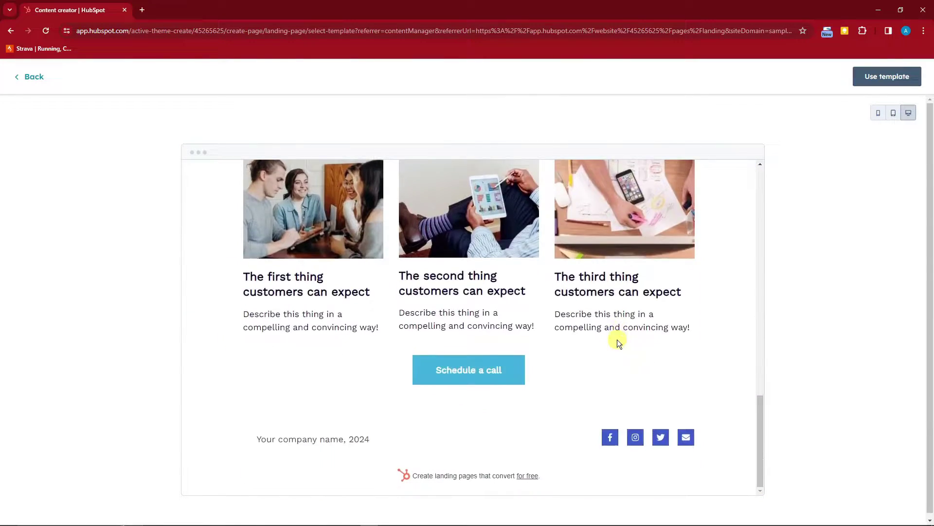
pyautogui.scroll(8, 617, 340)
pyautogui.scroll(7, 617, 340)
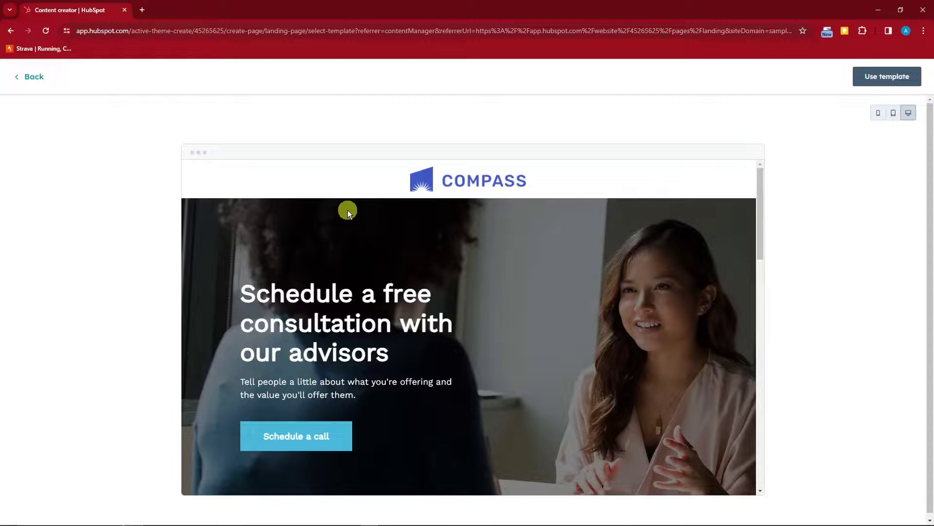
pyautogui.scroll(-6, 588, 297)
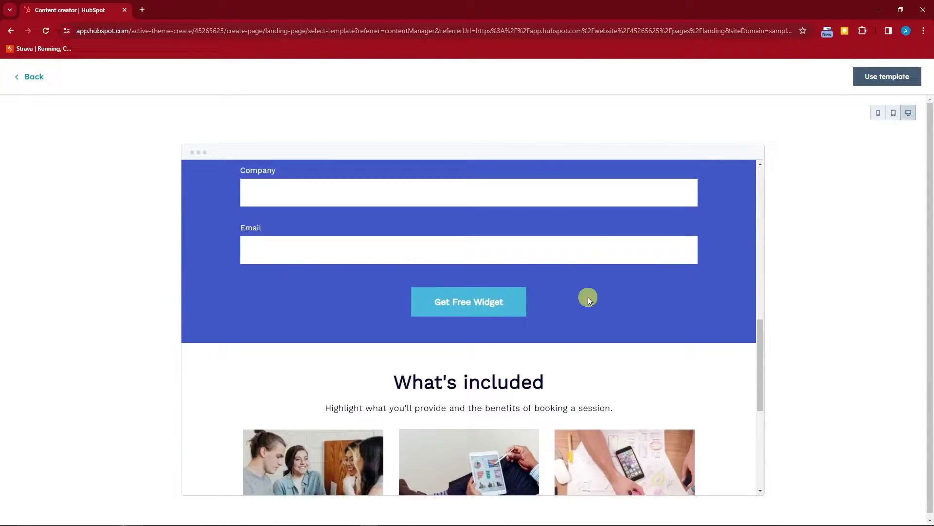
pyautogui.scroll(-3, 588, 297)
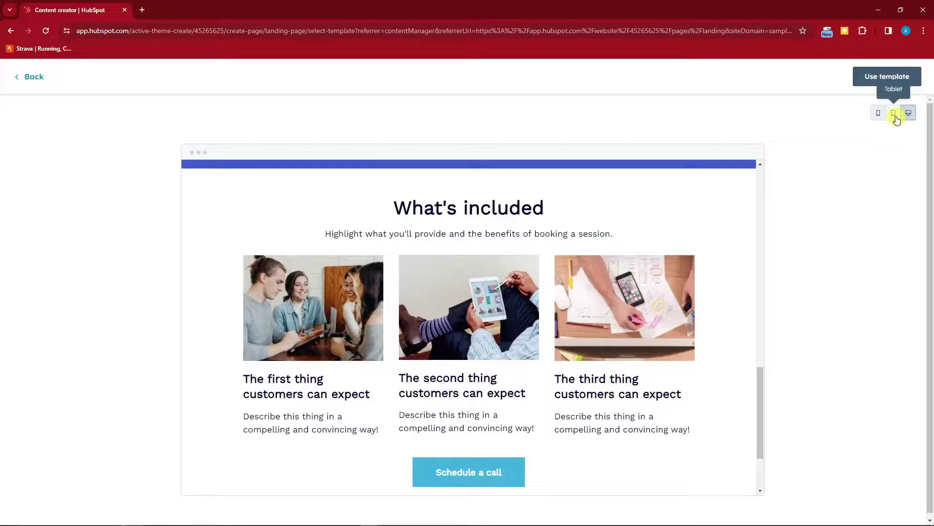
pyautogui.scroll(1, 550, 292)
pyautogui.scroll(3, 557, 291)
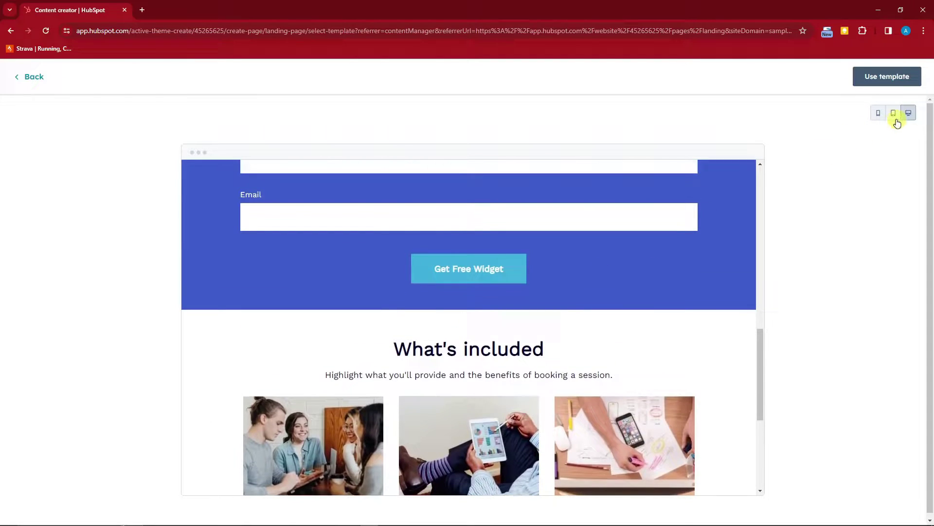
# - Check how the template looks at tablet and phone sizes
pyautogui.click(894, 113)
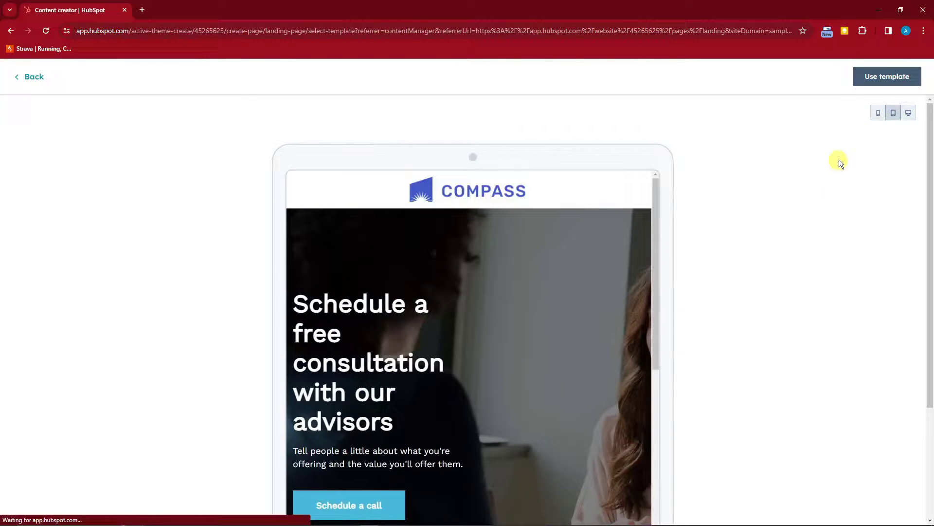
pyautogui.click(878, 113)
pyautogui.scroll(-15, 506, 279)
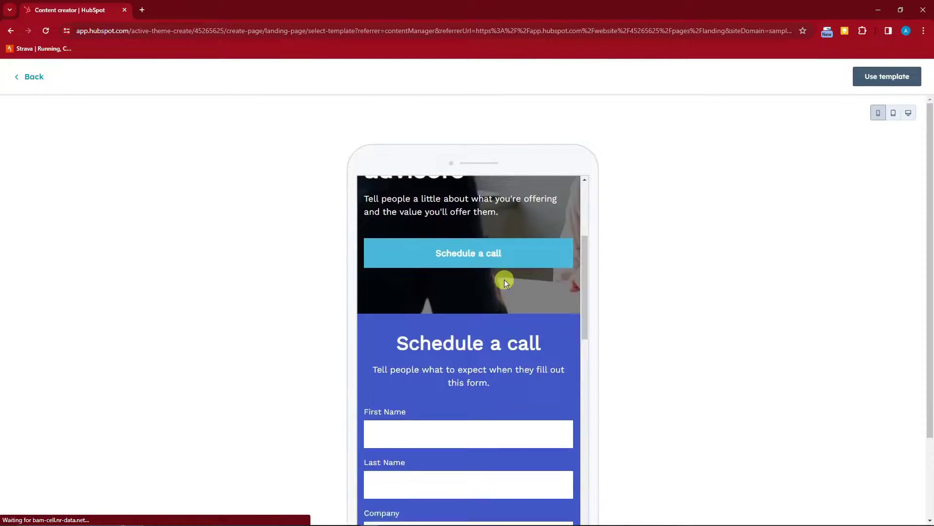
pyautogui.scroll(5, 515, 277)
pyautogui.scroll(10, 514, 278)
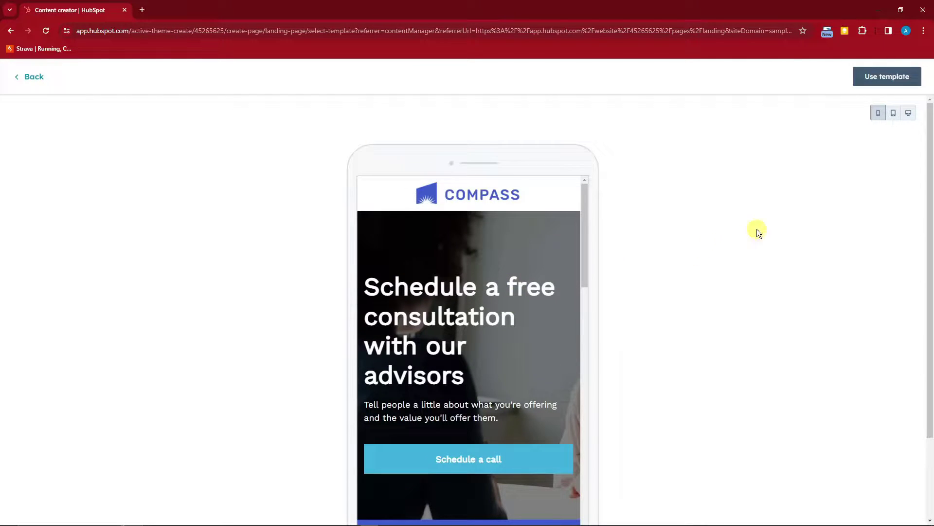
# - Apply the Compass - Schedule Consultation template to Landing Page Sample and dismiss the onboarding tour
pyautogui.click(888, 78)
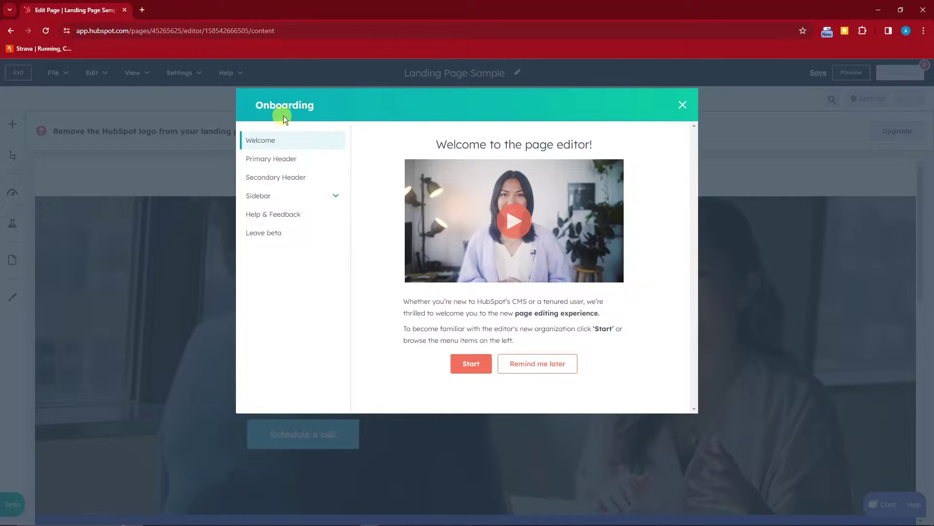
pyautogui.click(691, 108)
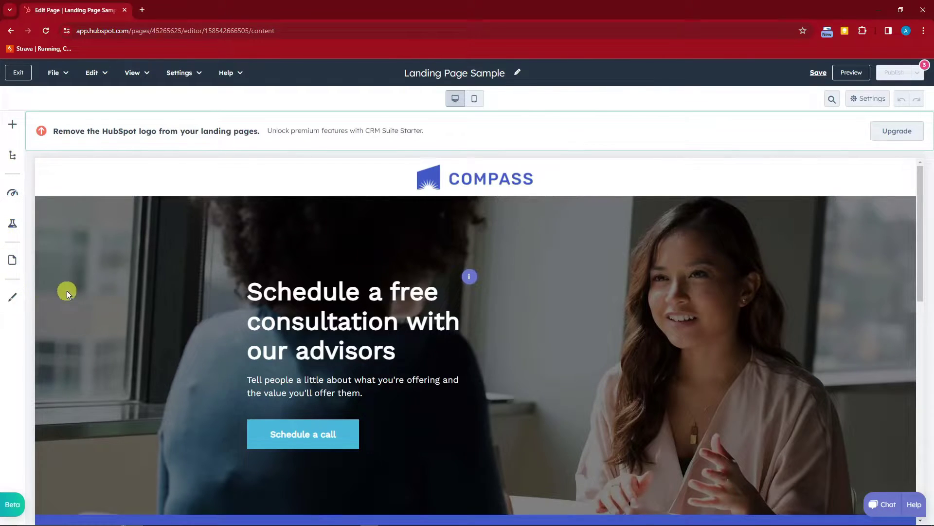
pyautogui.scroll(-2, 31, 327)
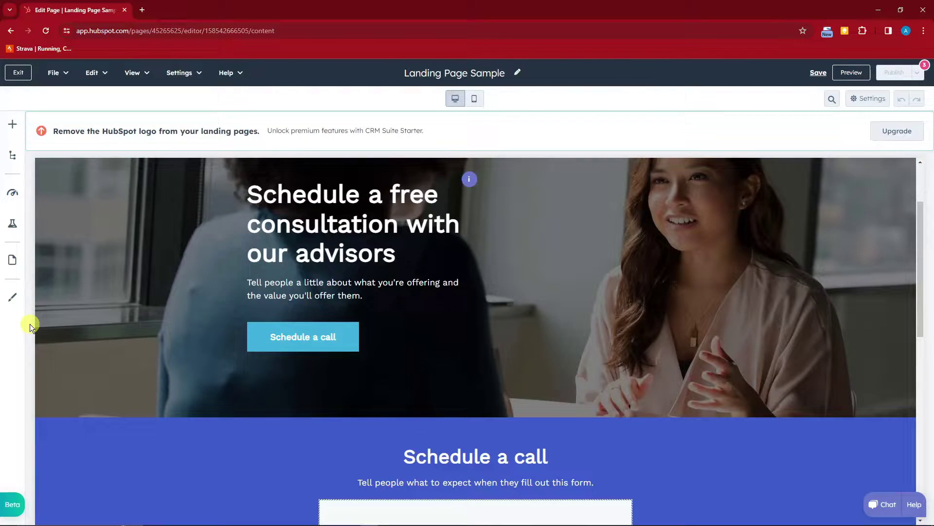
pyautogui.scroll(2, 111, 360)
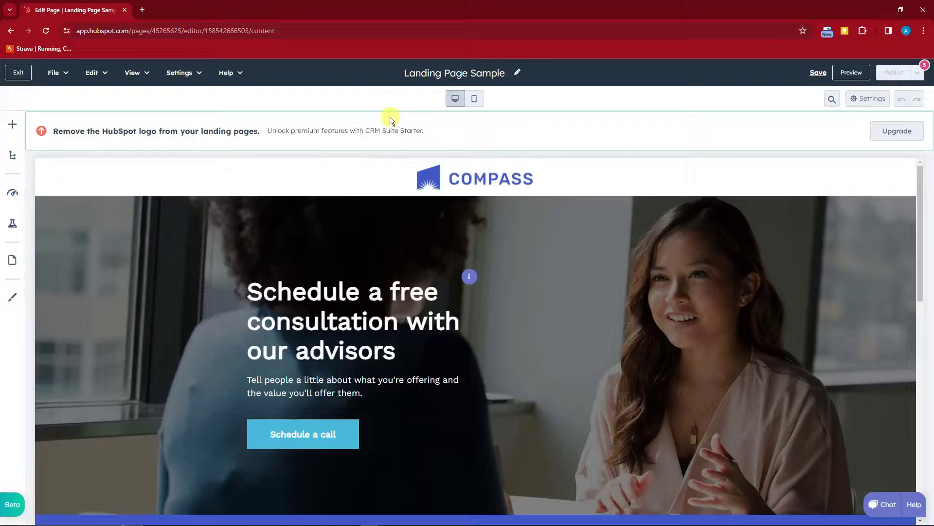
pyautogui.click(475, 99)
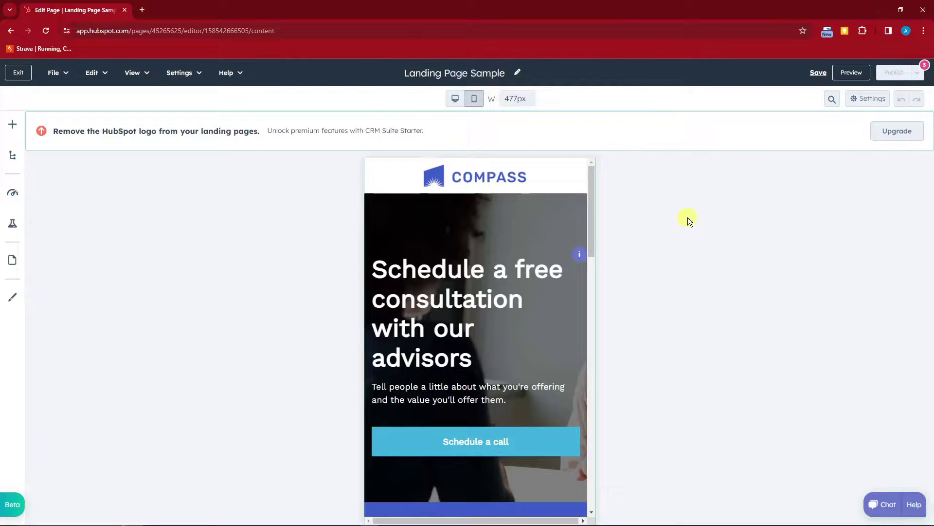
pyautogui.scroll(-10, 501, 366)
pyautogui.scroll(-3, 507, 367)
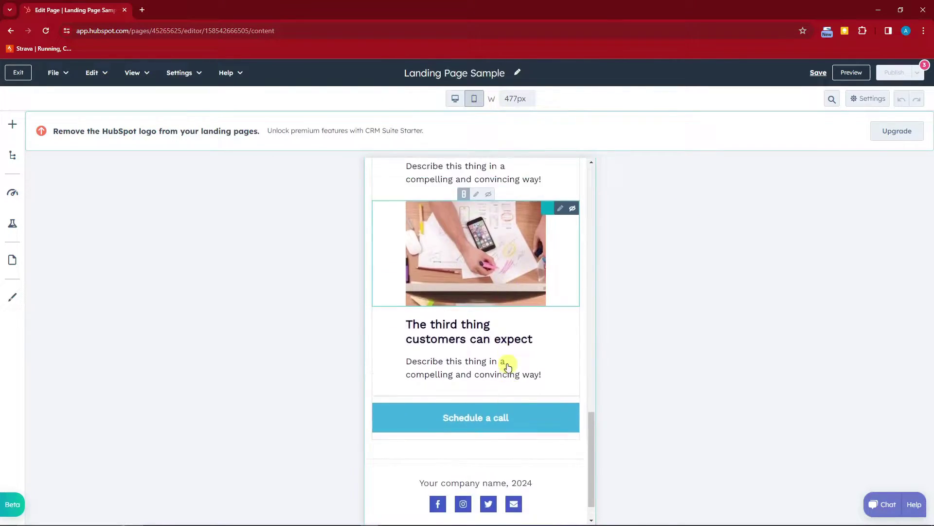
pyautogui.scroll(15, 508, 367)
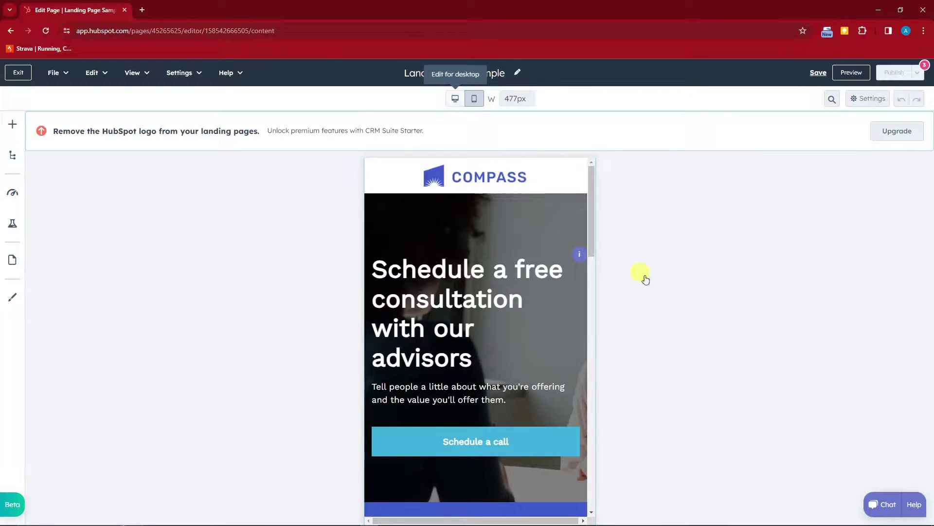
pyautogui.click(455, 98)
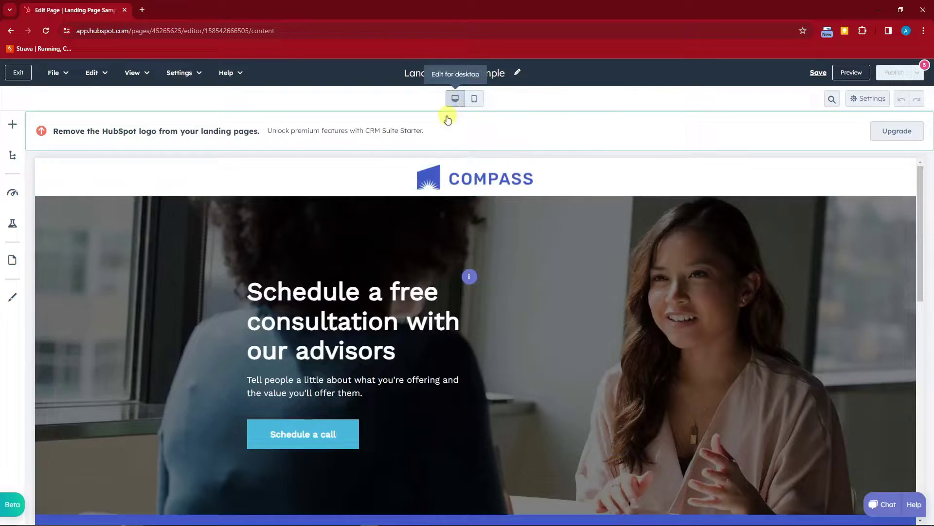
pyautogui.scroll(-15, 417, 334)
pyautogui.scroll(15, 421, 333)
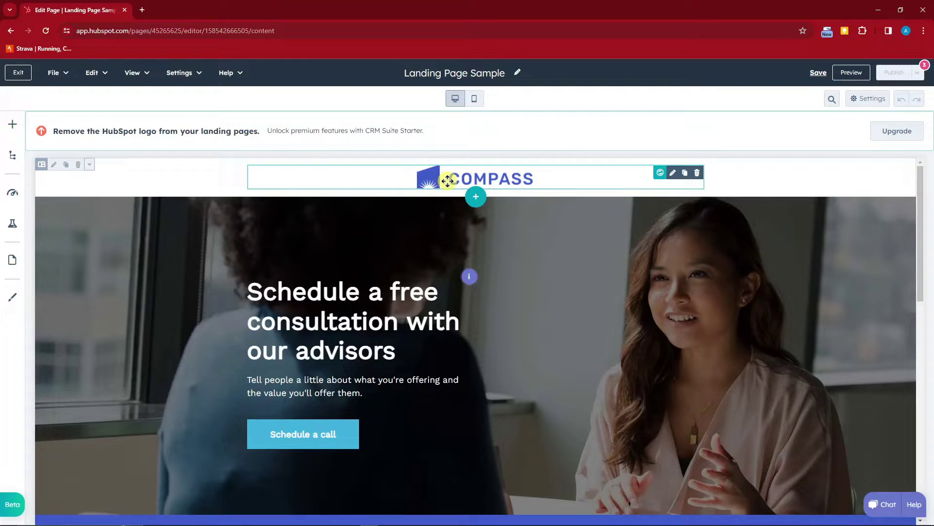
pyautogui.click(65, 73)
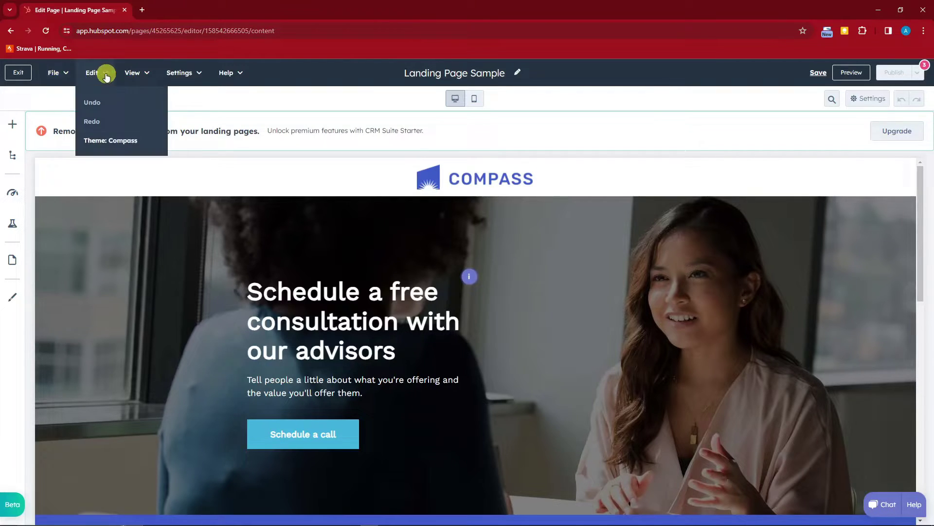
pyautogui.click(146, 74)
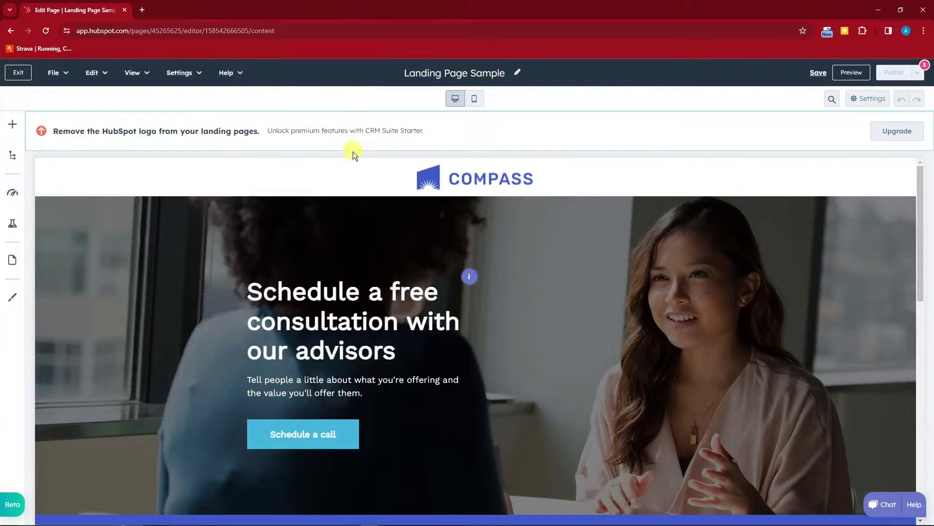
# - Open the header logo module's settings
pyautogui.click(432, 177)
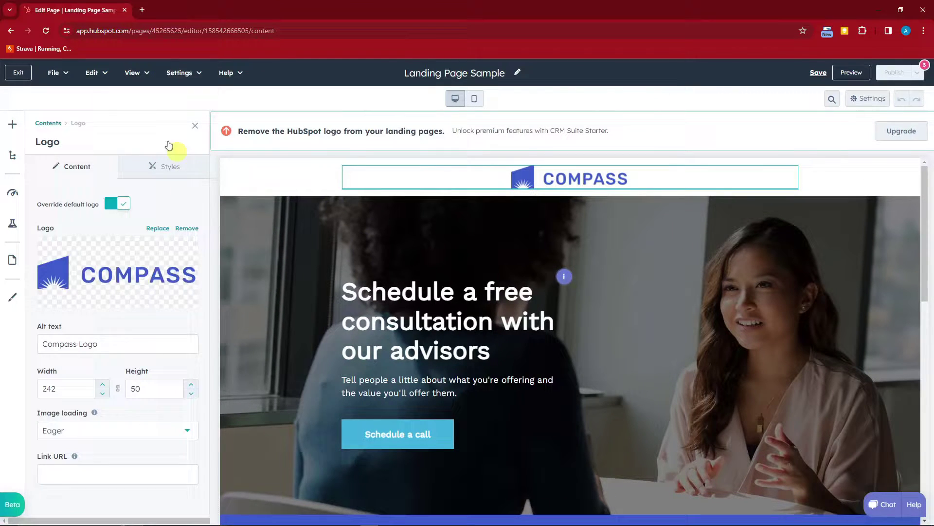
pyautogui.click(272, 160)
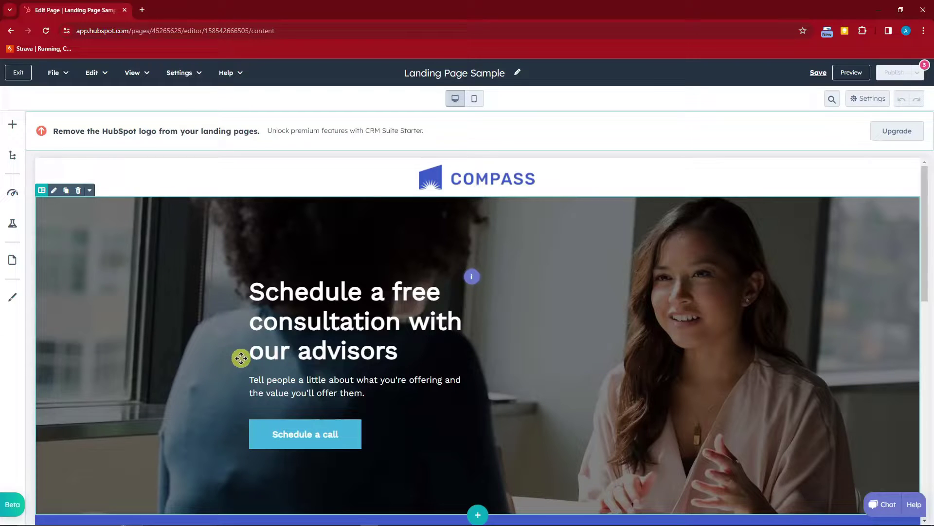
pyautogui.scroll(-4, 252, 361)
pyautogui.scroll(5, 256, 393)
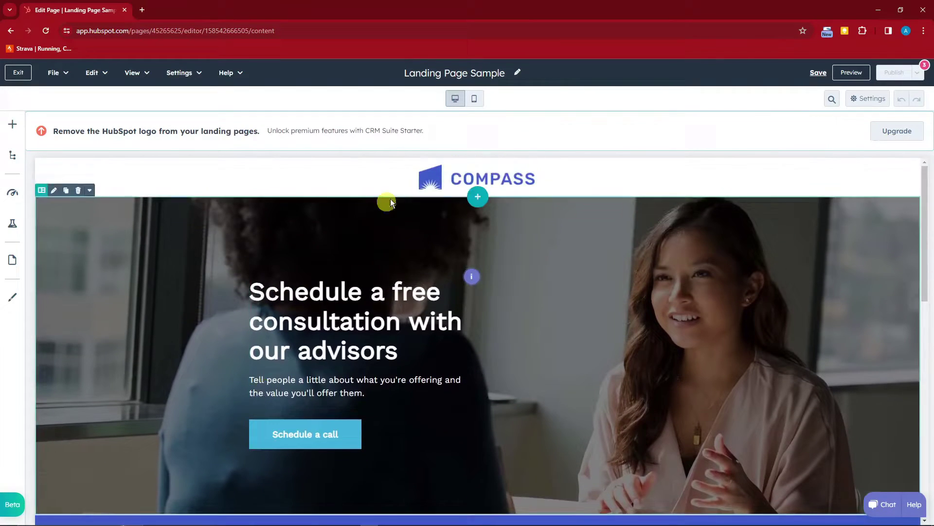
pyautogui.click(439, 176)
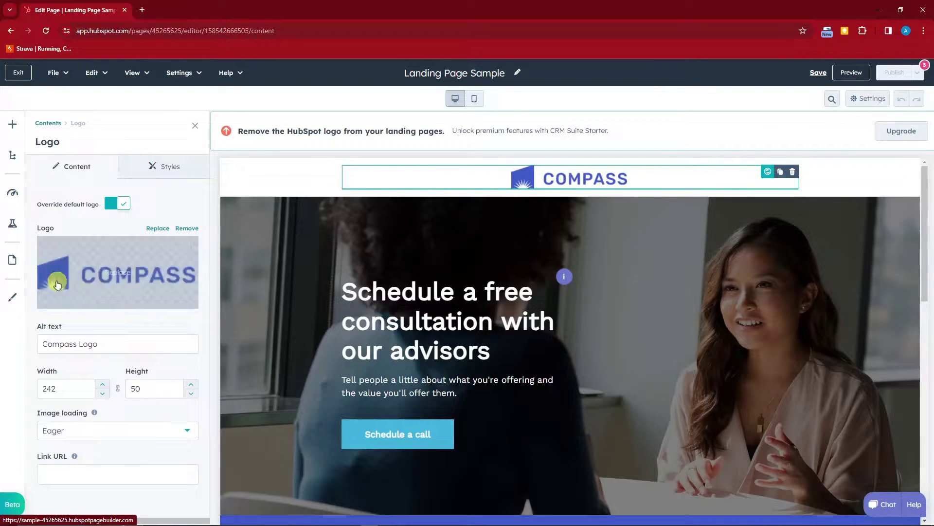
# - Change the logo's alt text to 'SAMPLE LOGO', keeping Eager image loading
pyautogui.moveTo(73, 277)
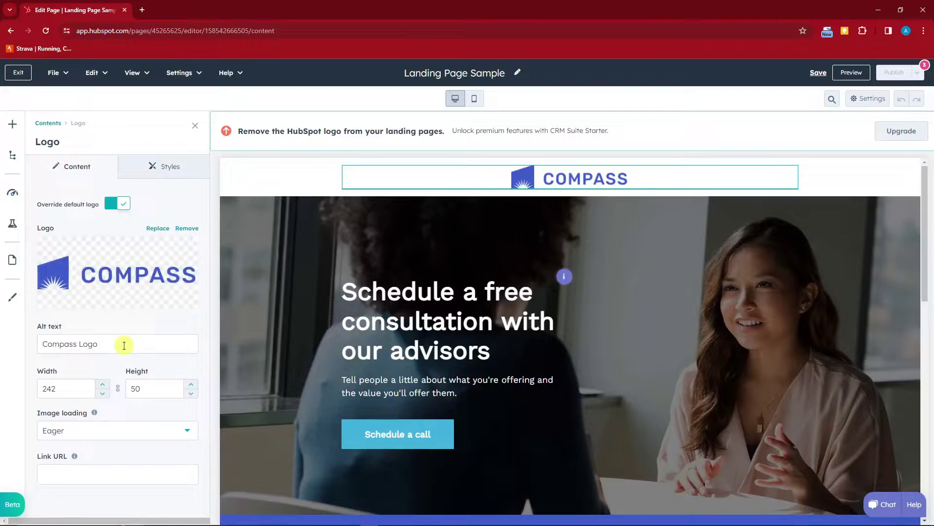
pyautogui.moveTo(125, 344); pyautogui.dragTo(33, 345)
pyautogui.click(108, 344)
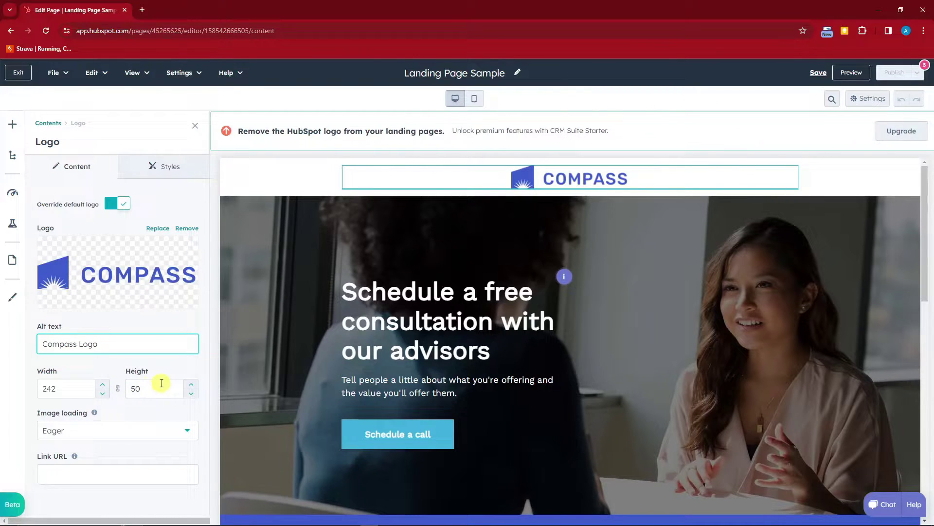
pyautogui.click(187, 430)
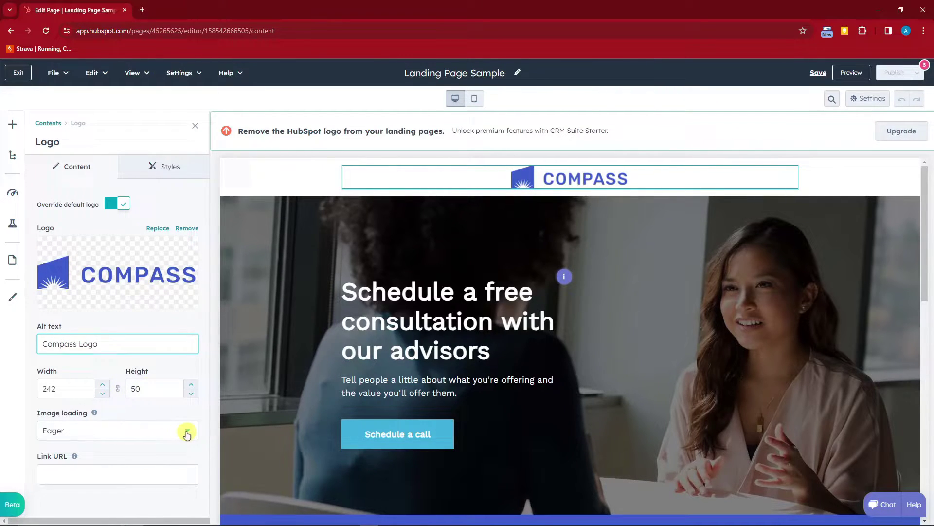
pyautogui.click(186, 433)
pyautogui.click(154, 478)
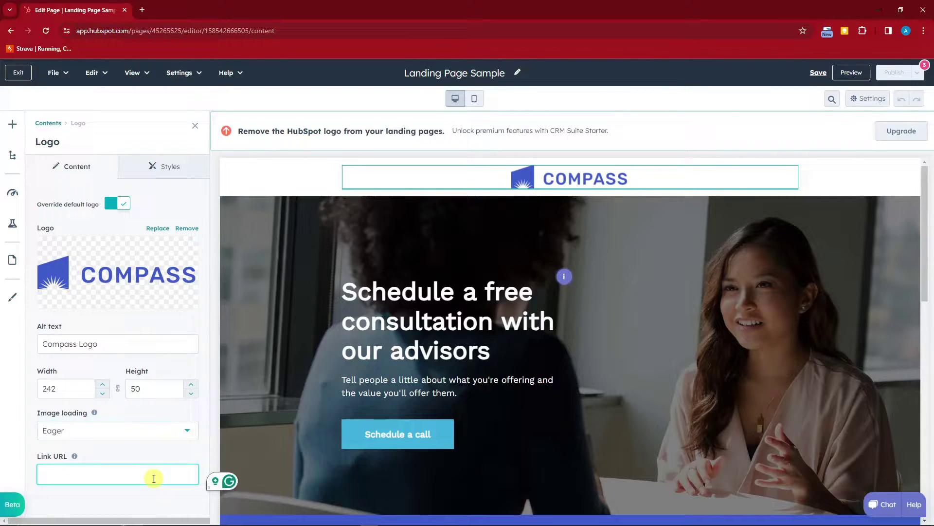
pyautogui.moveTo(100, 343); pyautogui.dragTo(12, 345)
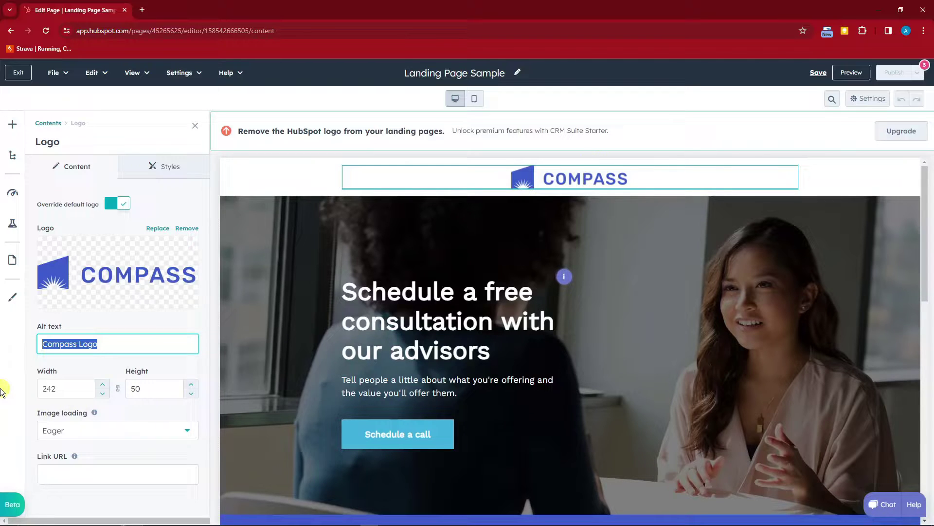
pyautogui.write('SAMPLE LOGO')
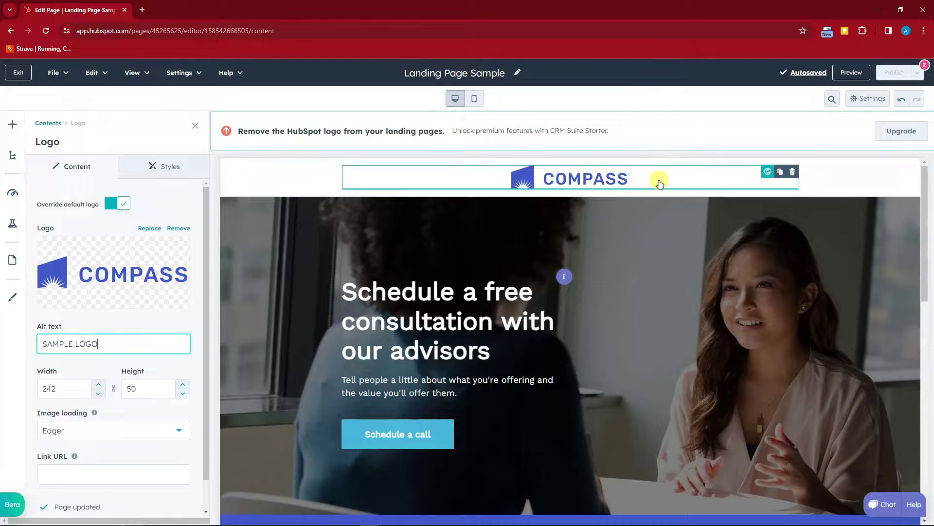
pyautogui.click(137, 432)
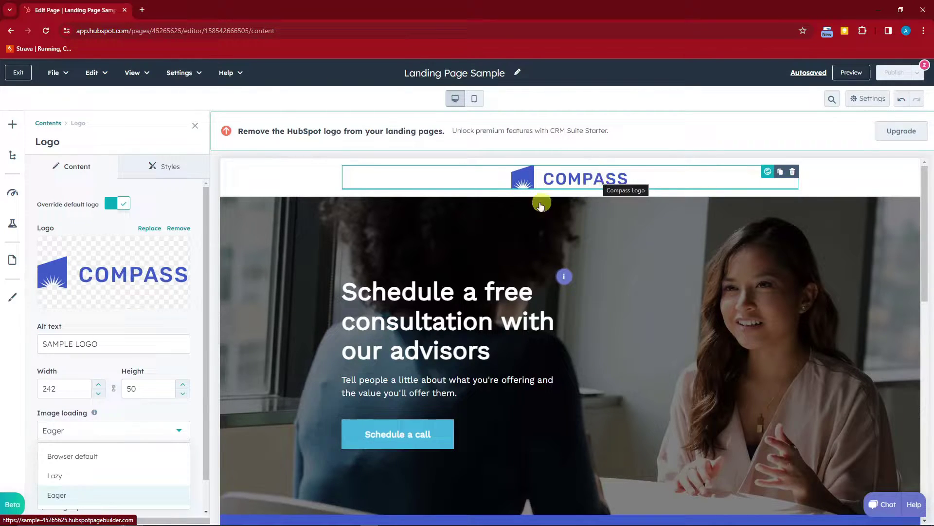
pyautogui.moveTo(79, 267)
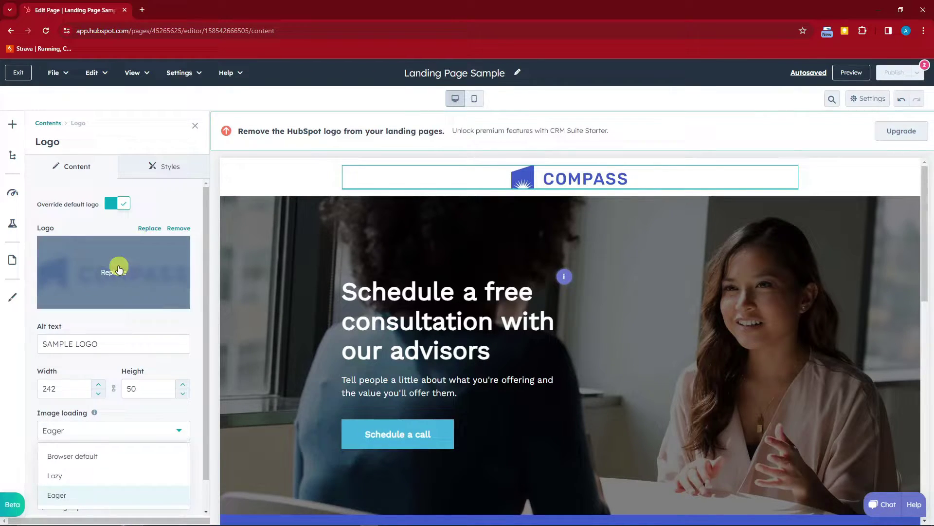
# - Upload the tinywow_woman headphones photo and insert it as the header logo
pyautogui.click(119, 269)
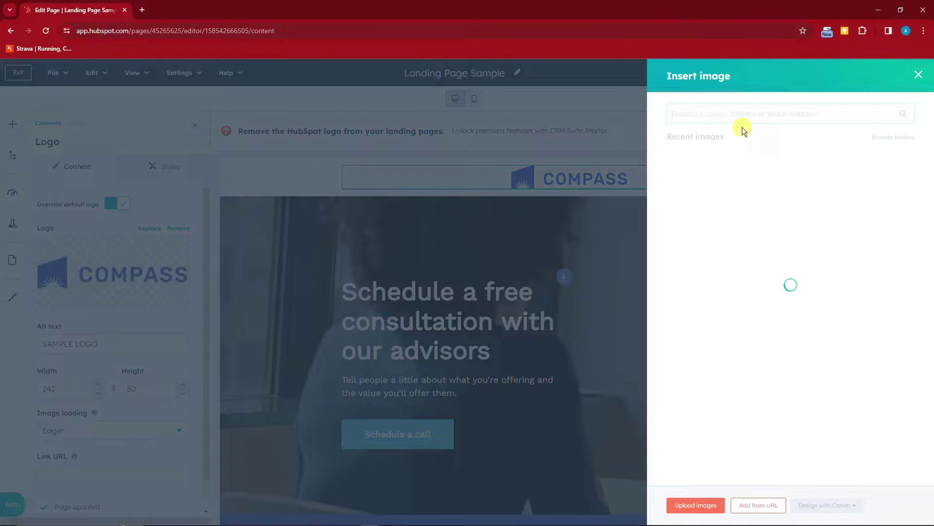
pyautogui.click(701, 511)
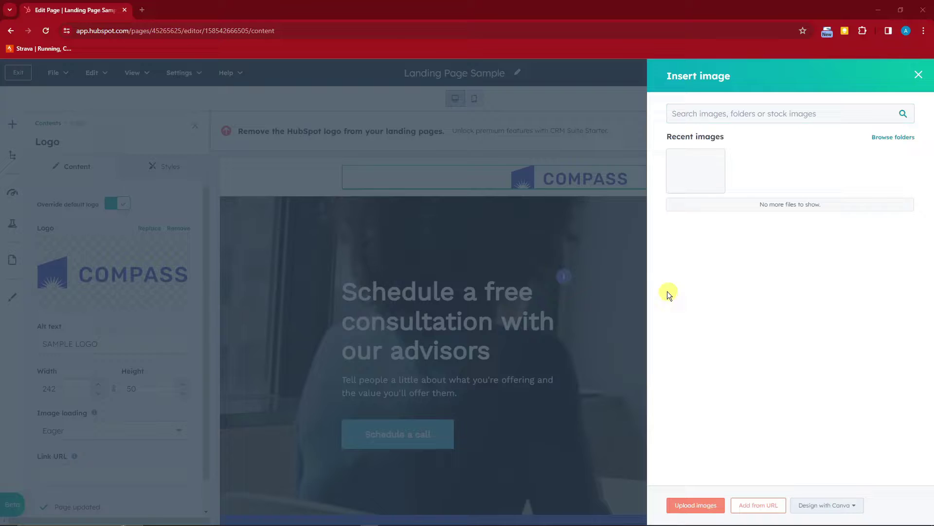
pyautogui.scroll(2, 31, 146)
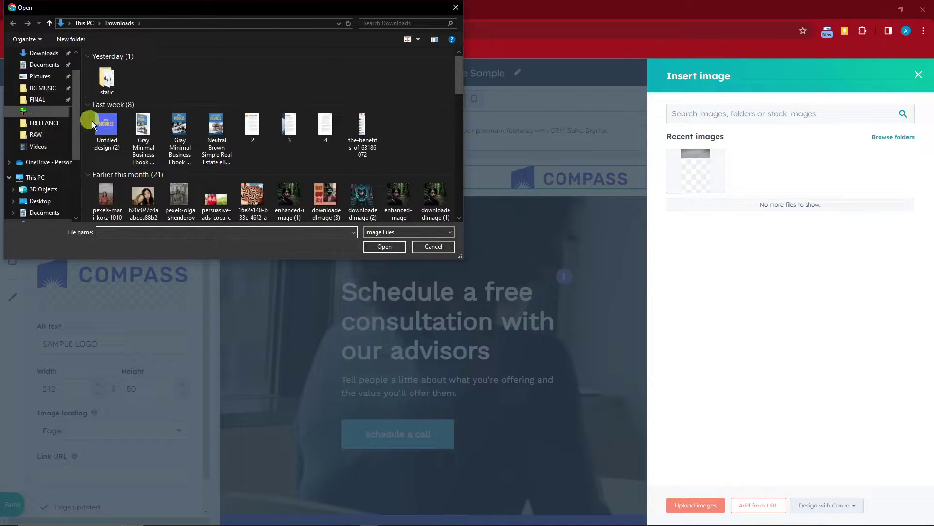
pyautogui.scroll(-2, 220, 107)
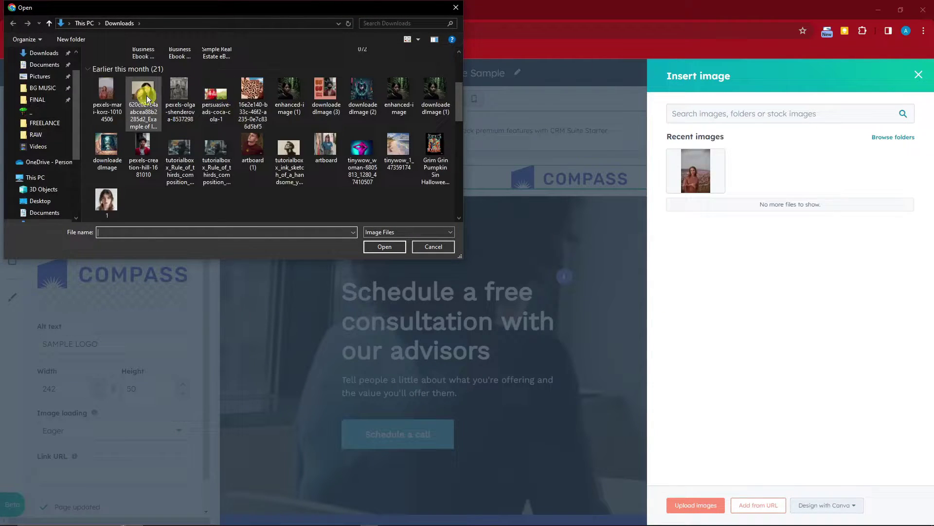
pyautogui.doubleClick(361, 146)
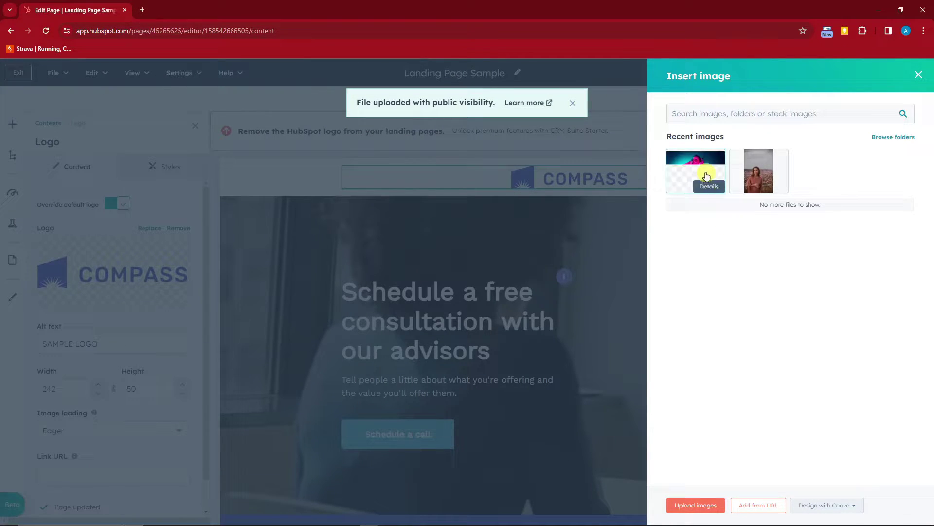
pyautogui.click(706, 175)
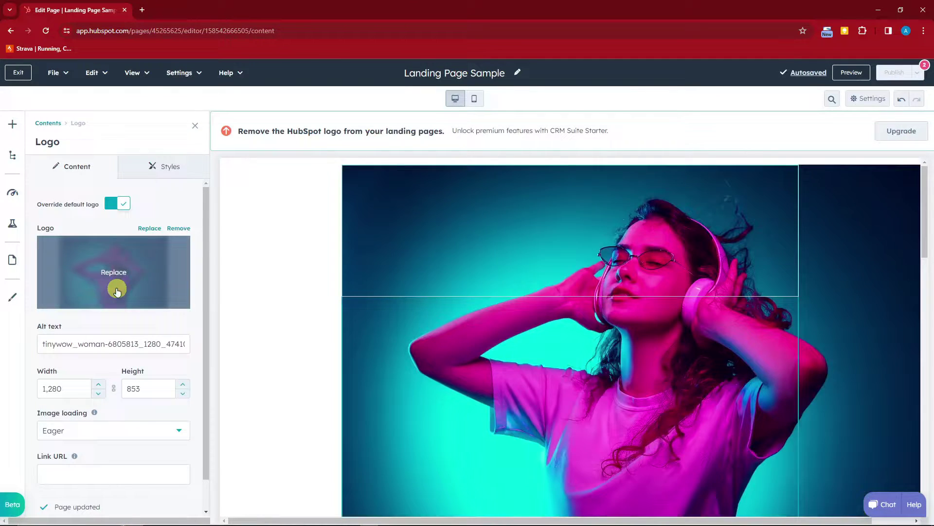
# - Change the new logo's alt text to 'LOGO'
pyautogui.scroll(-2, 617, 342)
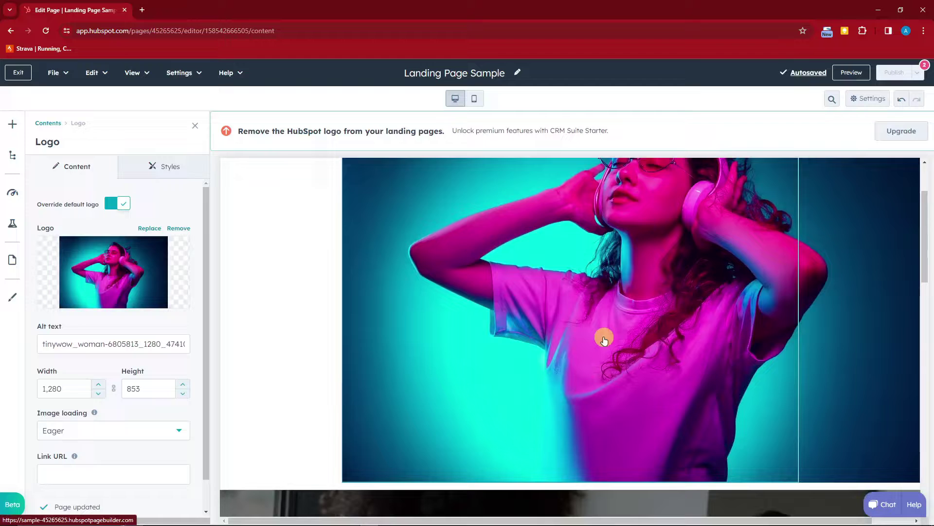
pyautogui.scroll(2, 595, 292)
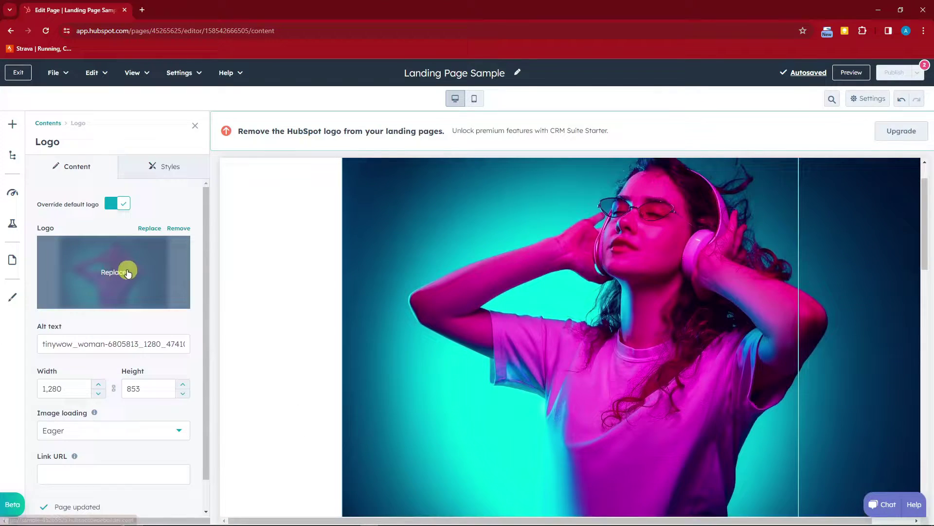
pyautogui.scroll(-5, 607, 334)
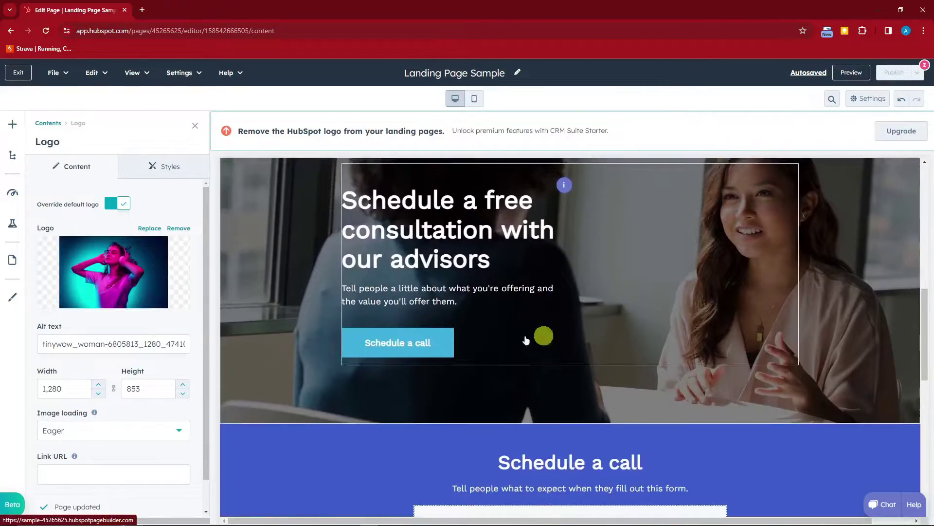
pyautogui.click(139, 344)
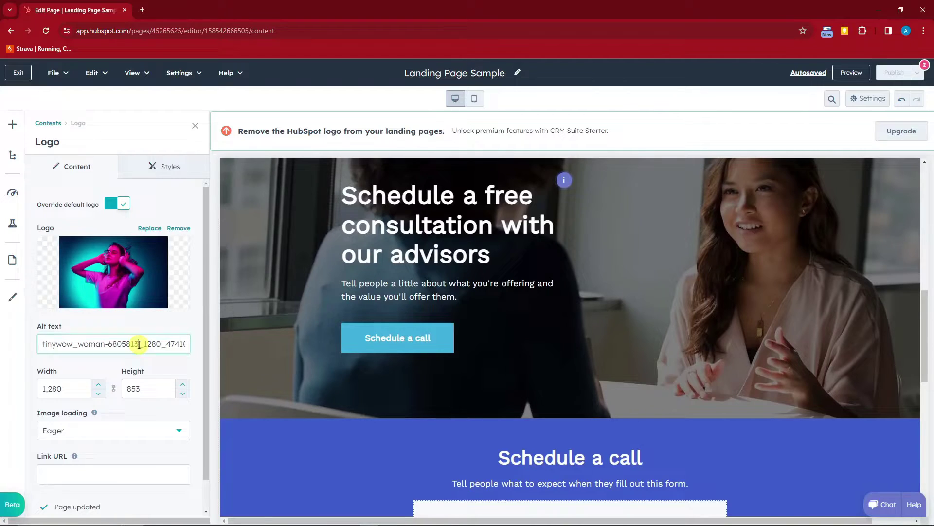
pyautogui.tripleClick(139, 344)
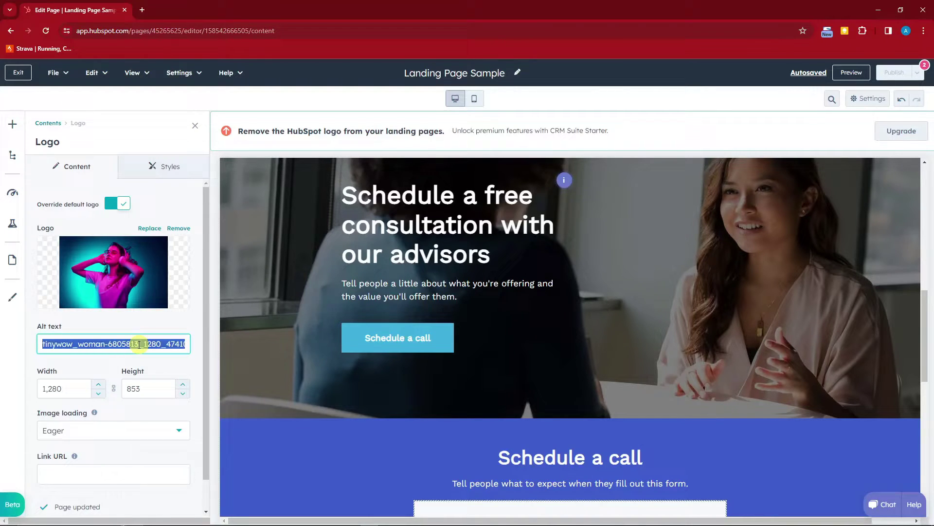
pyautogui.write('LOGO')
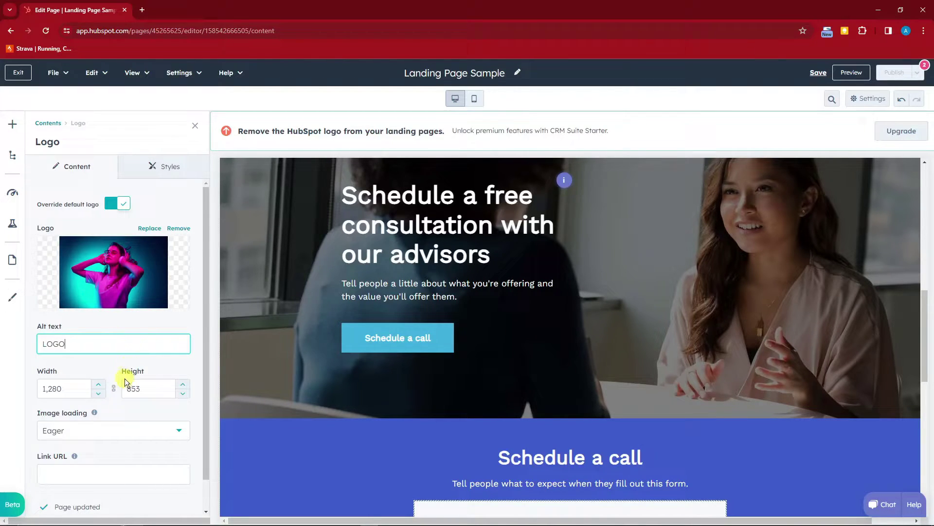
# - Resize the logo to 300 × 200 by setting its height to 200
pyautogui.click(179, 394)
pyautogui.click(178, 394)
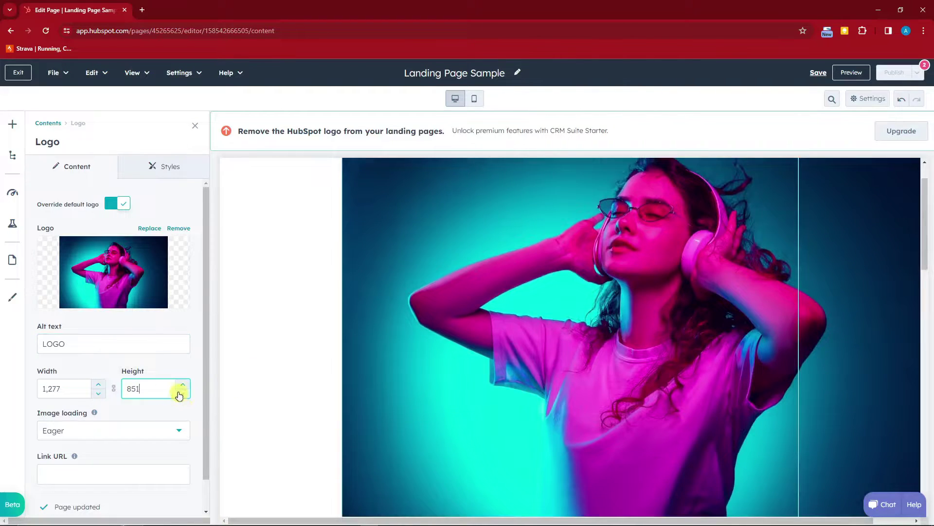
pyautogui.click(180, 395)
pyautogui.click(181, 395)
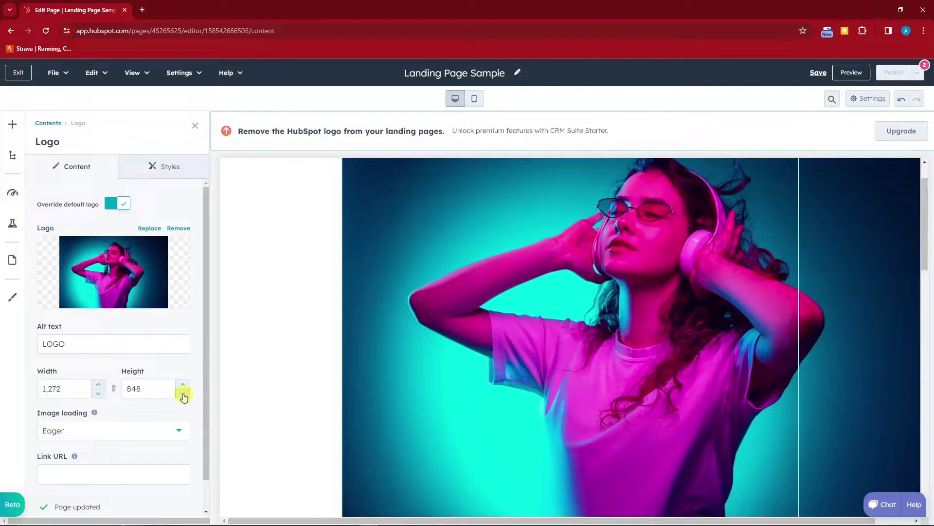
pyautogui.click(182, 396)
pyautogui.click(184, 397)
pyautogui.click(184, 397)
pyautogui.click(183, 397)
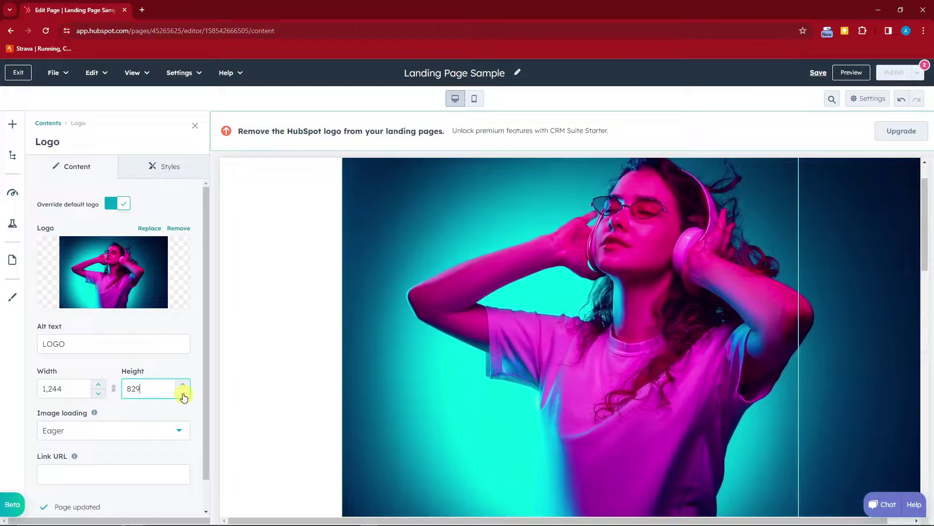
pyautogui.click(183, 397)
pyautogui.click(183, 397)
pyautogui.click(184, 397)
pyautogui.click(183, 398)
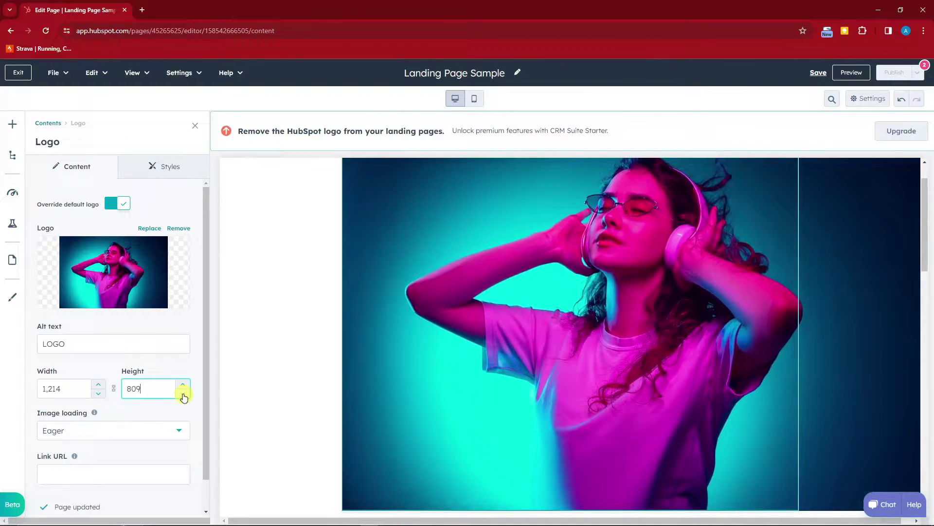
pyautogui.click(183, 397)
pyautogui.click(183, 397)
pyautogui.click(184, 397)
pyautogui.click(183, 397)
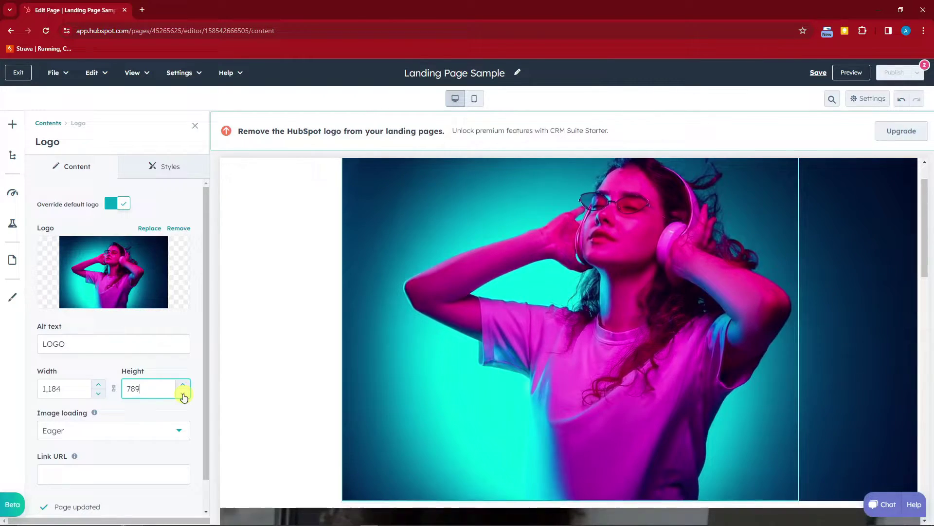
pyautogui.click(183, 397)
pyautogui.click(183, 398)
pyautogui.click(183, 397)
pyautogui.click(183, 398)
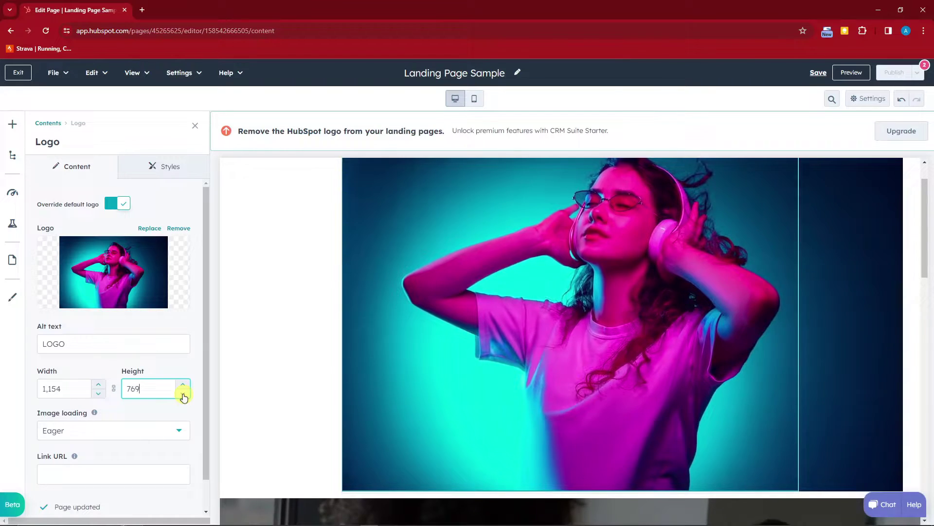
pyautogui.click(184, 398)
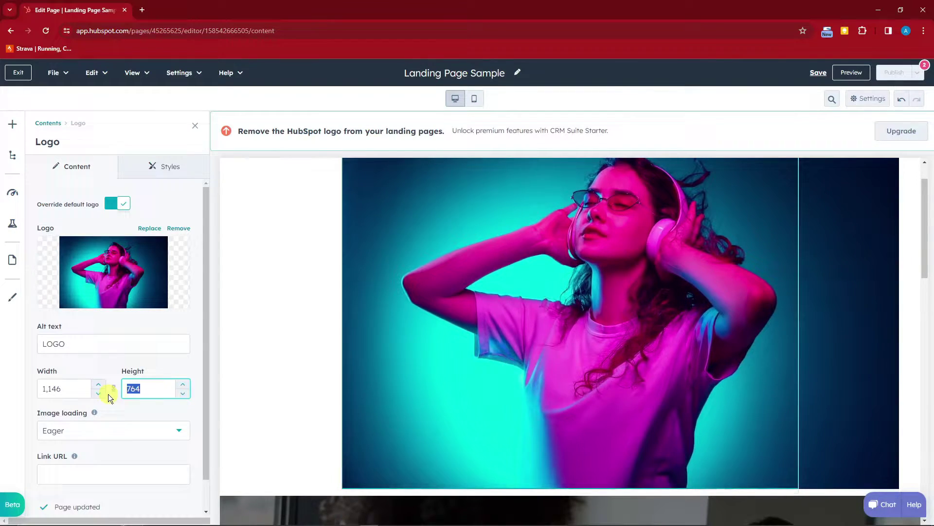
pyautogui.write('200')
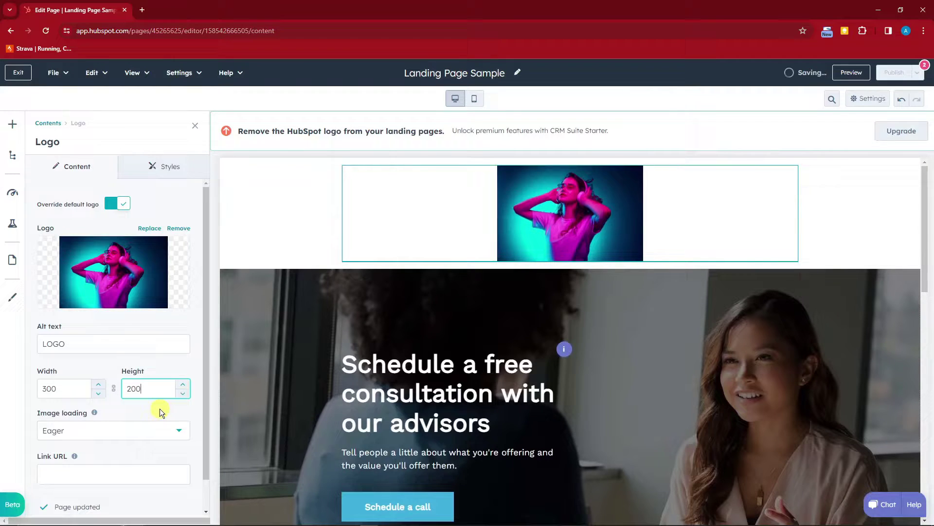
# - Set the logo's link URL to Facebook.com
pyautogui.click(159, 409)
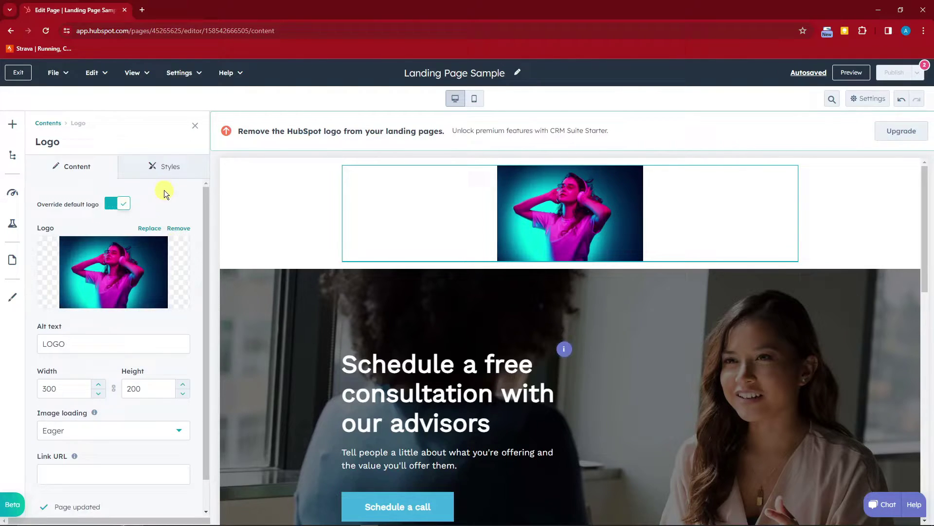
pyautogui.click(91, 474)
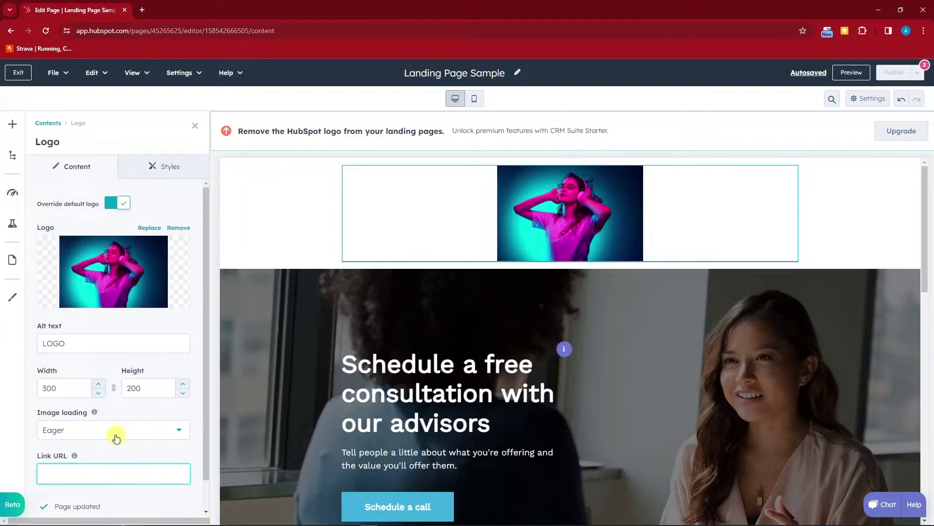
pyautogui.scroll(-1, 79, 438)
pyautogui.click(111, 418)
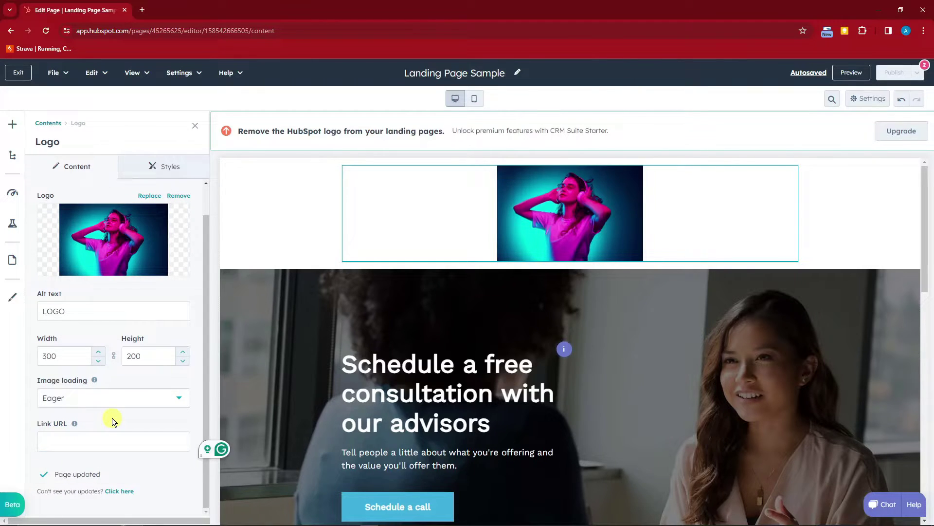
pyautogui.click(103, 442)
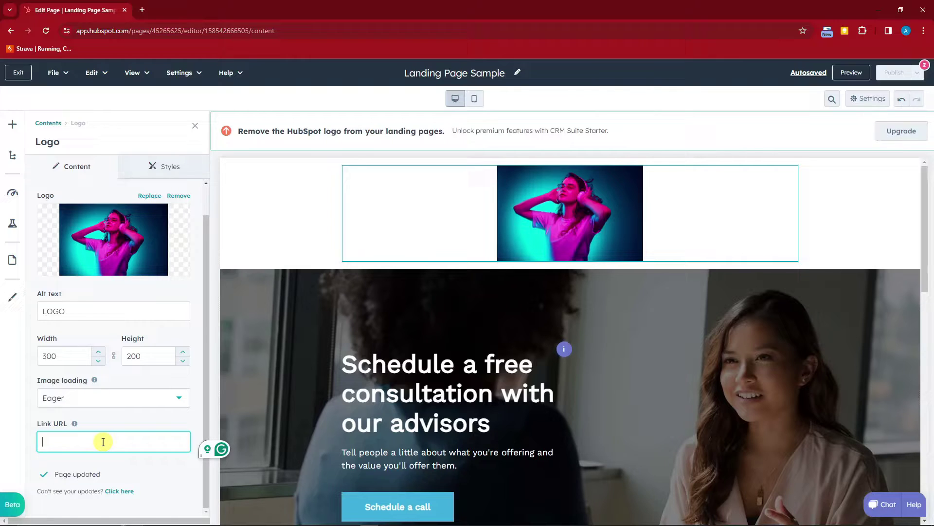
pyautogui.write('Facebook.com')
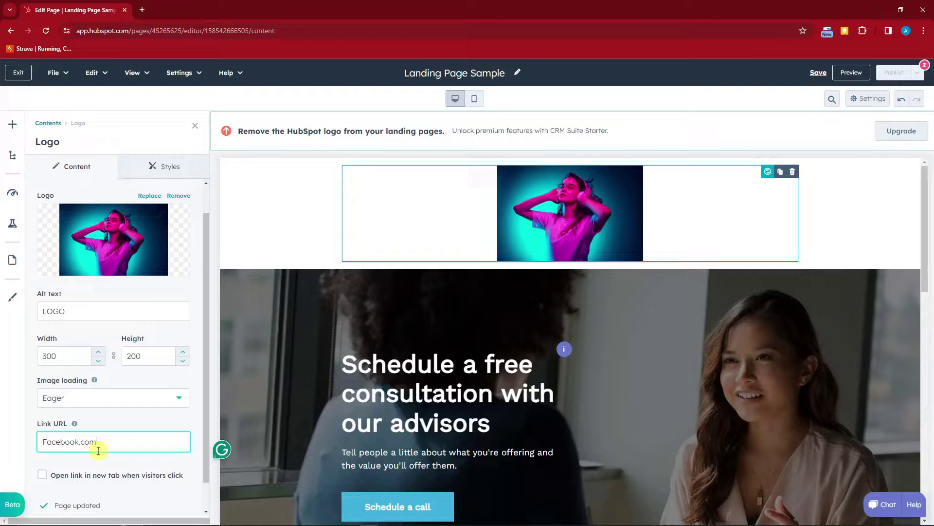
pyautogui.scroll(-1, 95, 443)
pyautogui.write('.com')
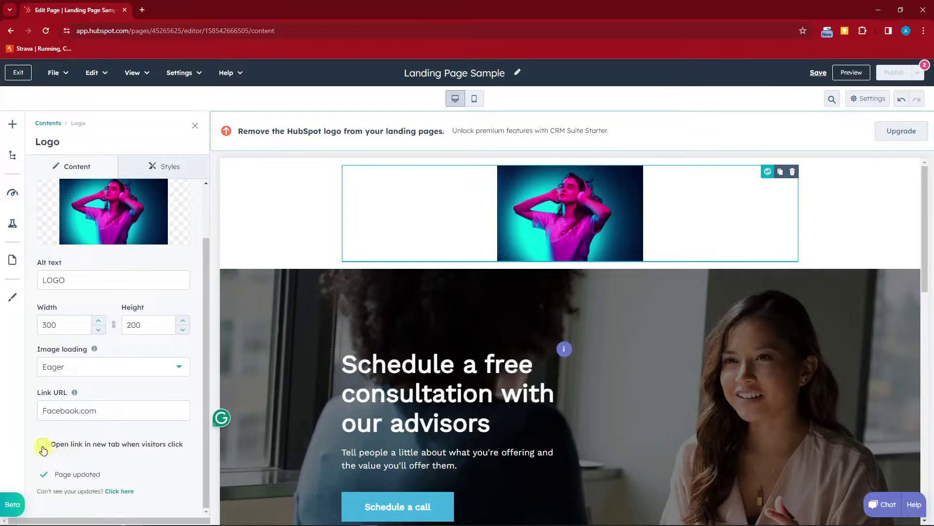
# - Make the logo's Facebook.com link open in a new tab
pyautogui.click(43, 444)
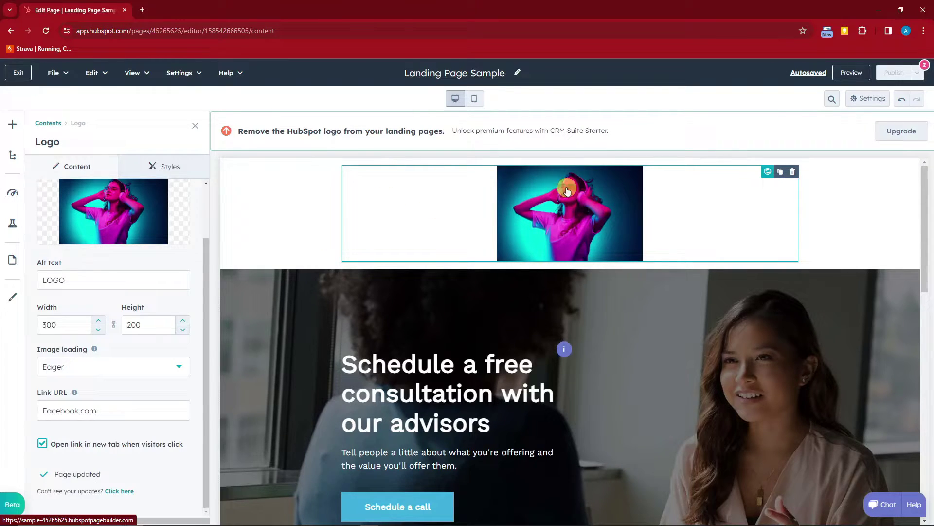
pyautogui.click(115, 409)
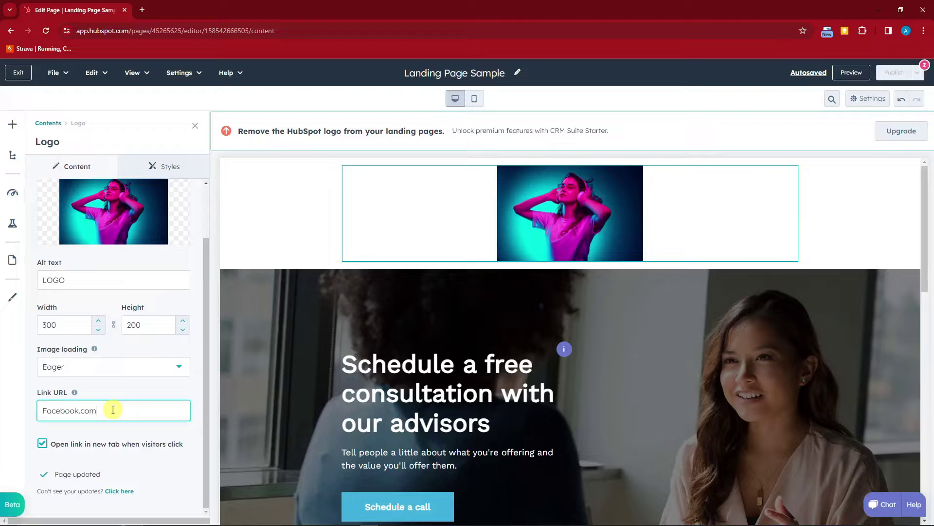
pyautogui.hotkey('ctrl', 'a')
pyautogui.click(115, 387)
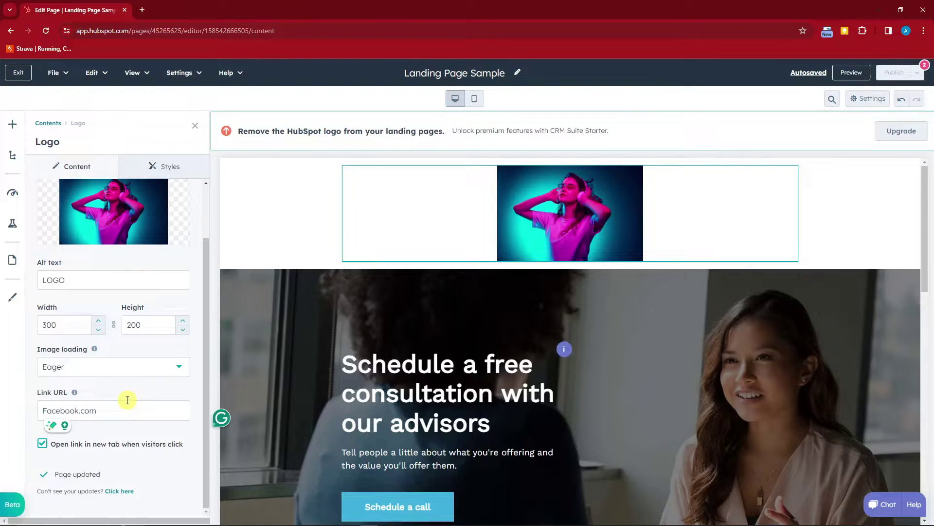
pyautogui.scroll(2, 159, 358)
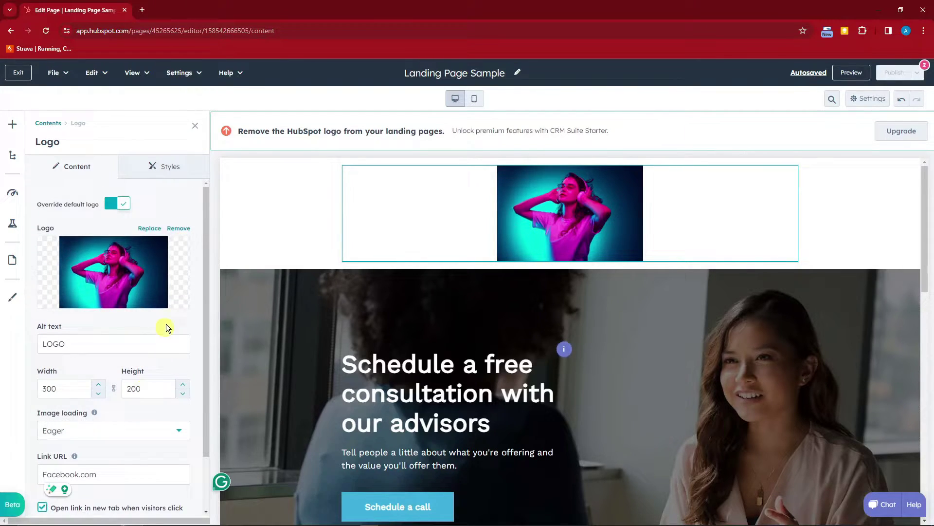
# - Review the logo's Visibility, Alignment and spacing, Background and Border style options
pyautogui.click(160, 174)
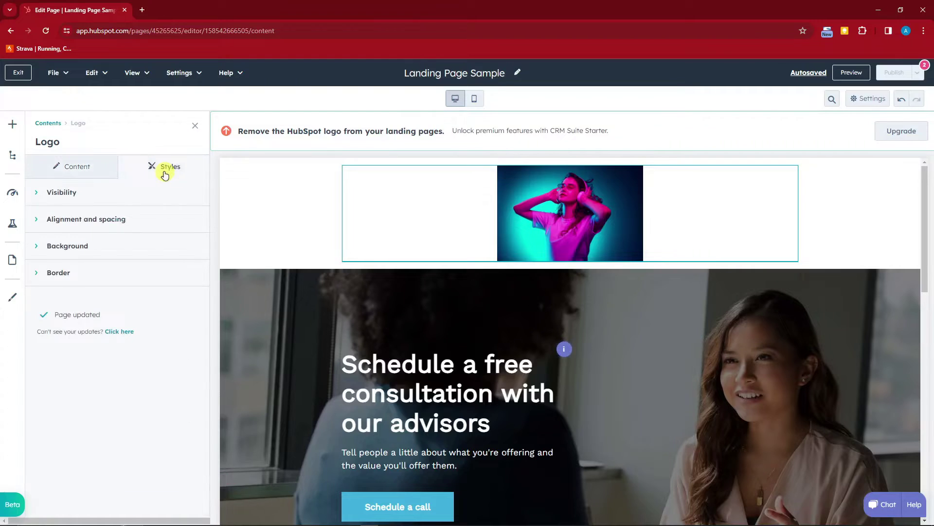
pyautogui.click(41, 193)
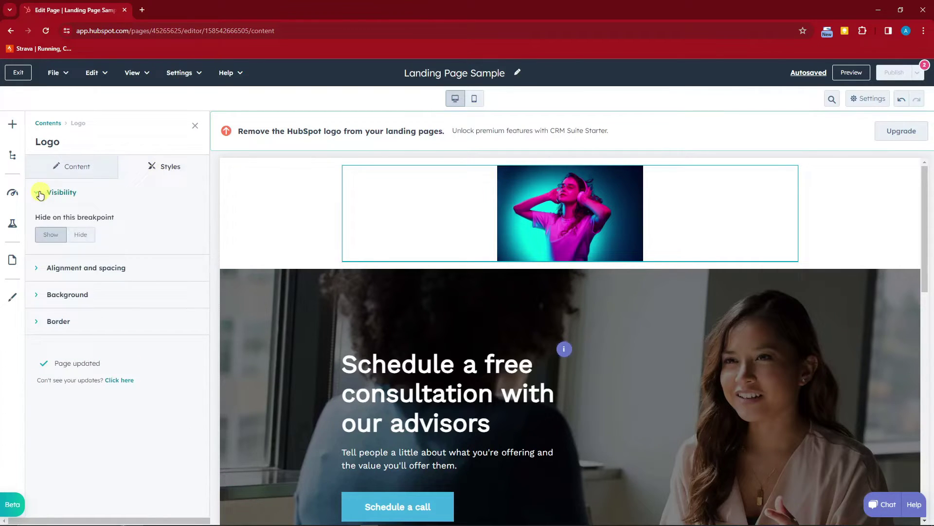
pyautogui.click(41, 192)
pyautogui.click(38, 224)
pyautogui.click(38, 223)
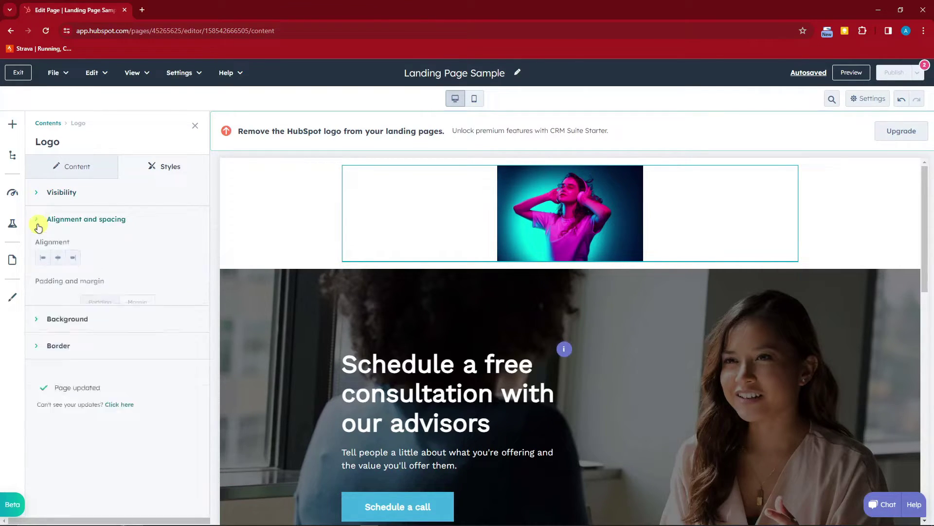
pyautogui.click(38, 247)
pyautogui.click(38, 249)
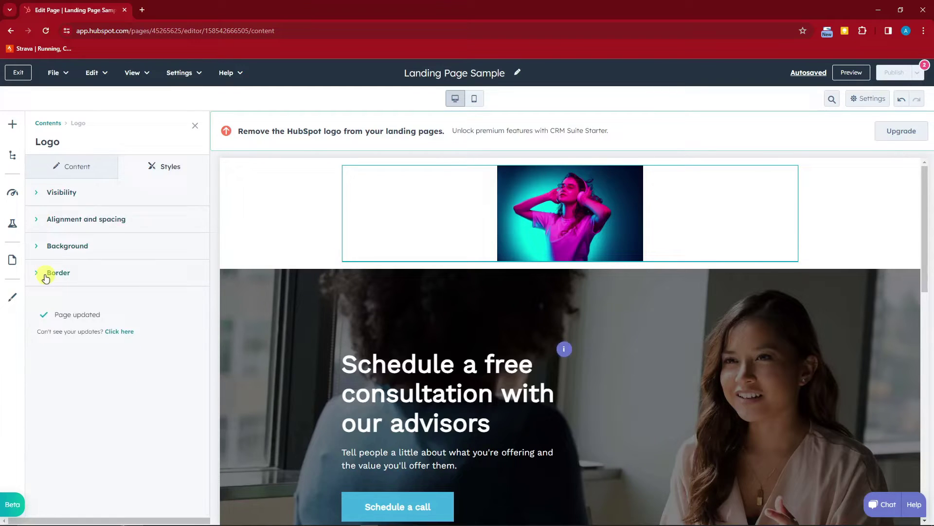
pyautogui.click(41, 274)
pyautogui.click(42, 275)
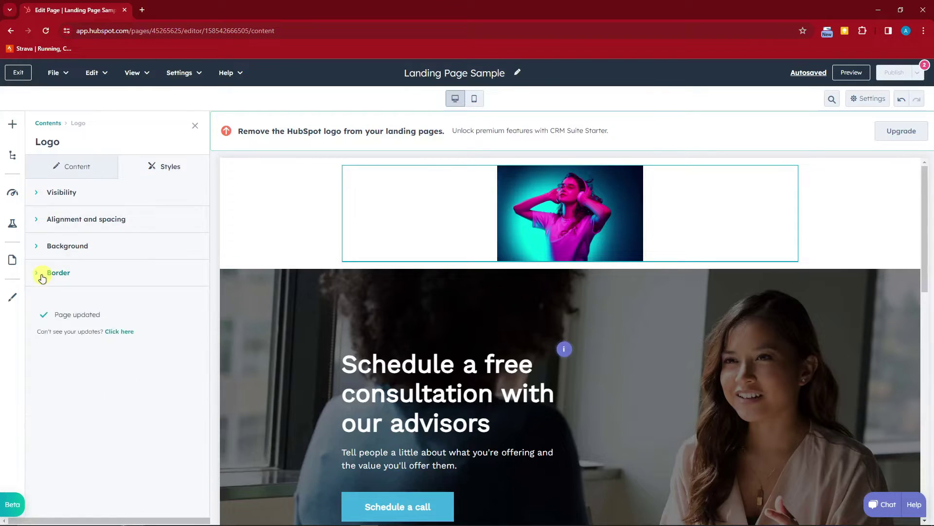
# - Return to the logo's Content settings and close the Logo panel
pyautogui.click(90, 166)
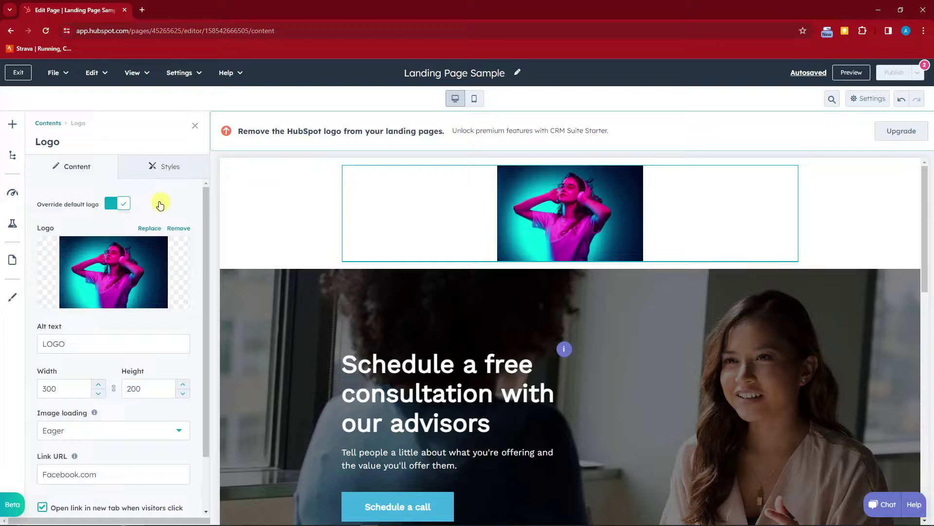
pyautogui.click(164, 167)
pyautogui.click(88, 166)
pyautogui.click(194, 125)
# - Set the footer's Follow me social links to display as Icon and text
pyautogui.scroll(-5, 277, 267)
pyautogui.scroll(-3, 419, 339)
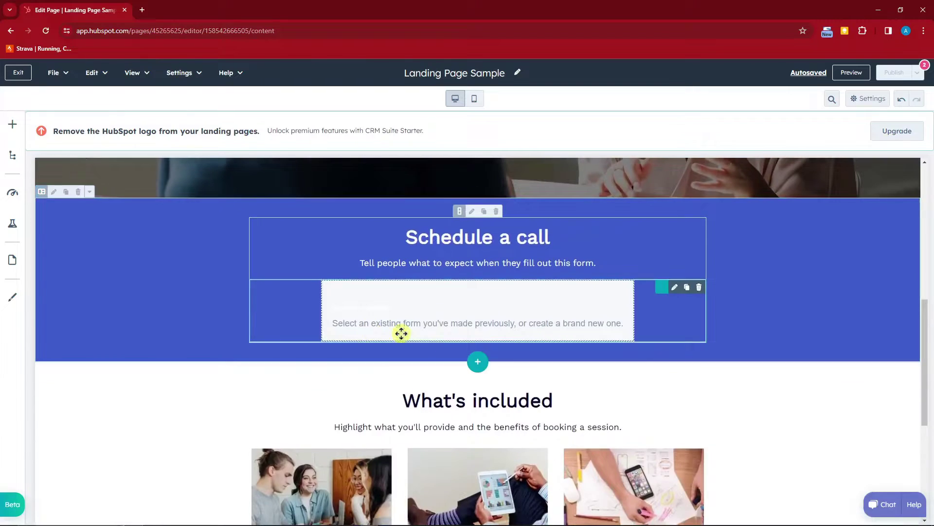
pyautogui.scroll(2, 348, 341)
pyautogui.scroll(-1, 438, 331)
pyautogui.scroll(-6, 599, 313)
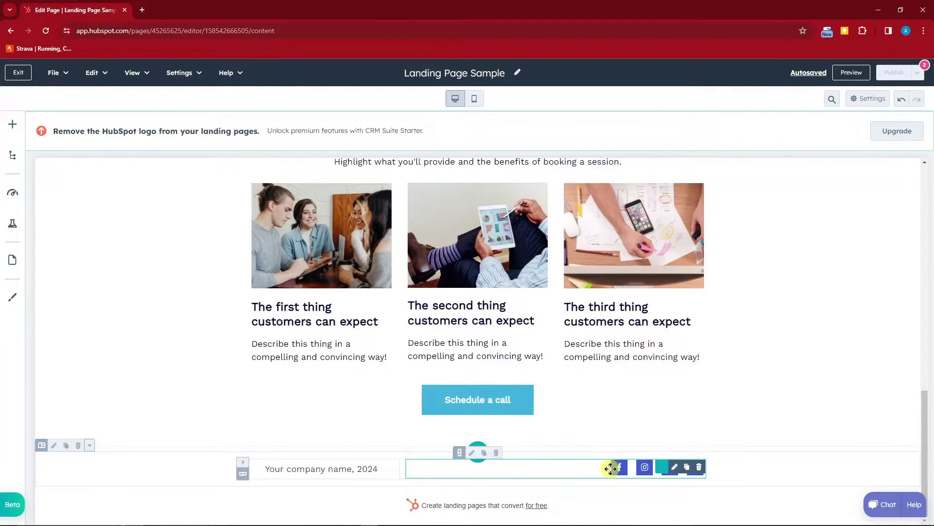
pyautogui.click(592, 469)
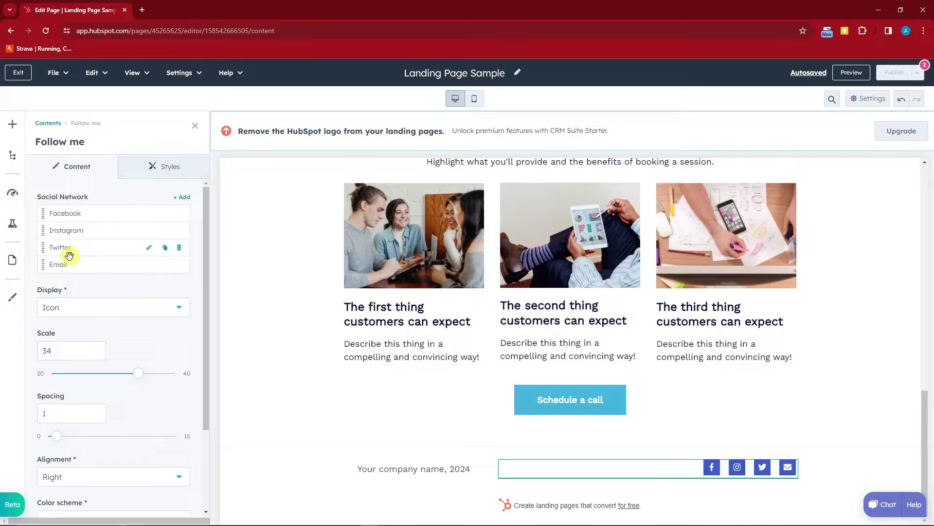
pyautogui.scroll(-1, 157, 328)
pyautogui.scroll(1, 159, 372)
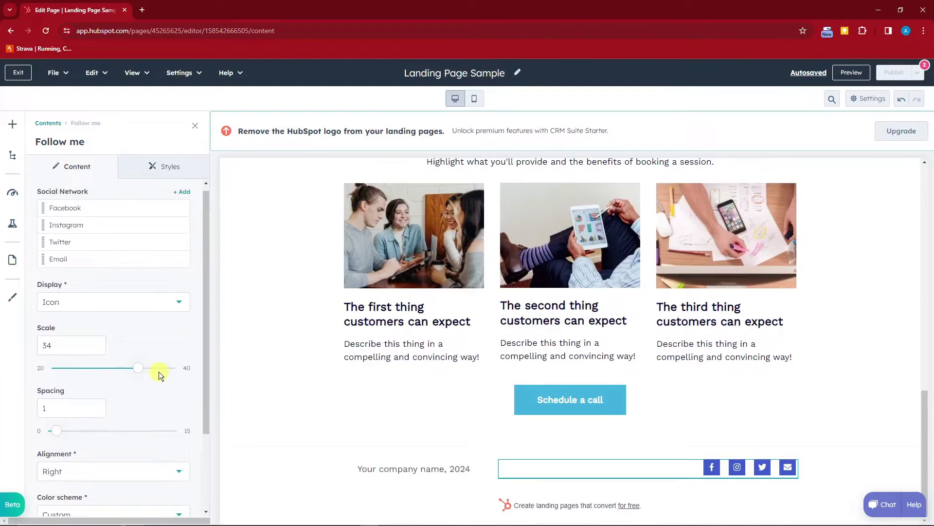
pyautogui.scroll(-1, 125, 263)
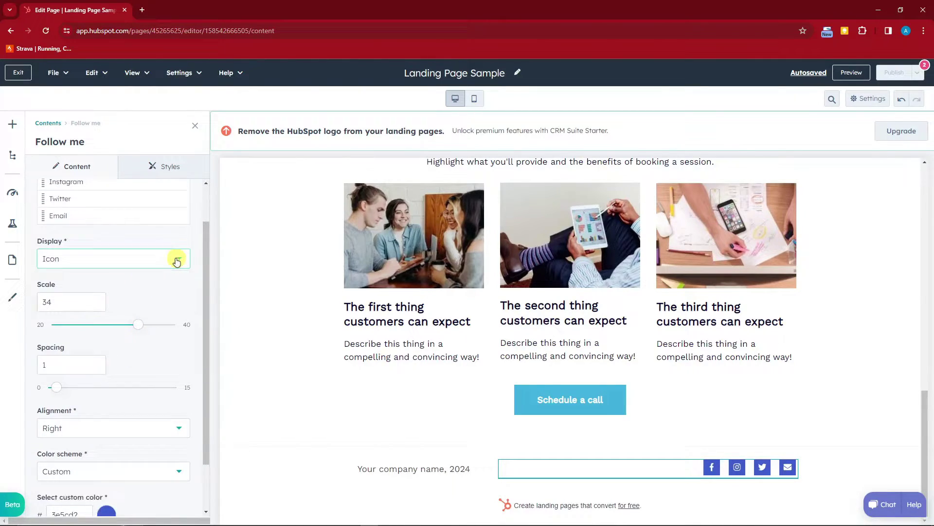
pyautogui.click(177, 261)
pyautogui.click(98, 309)
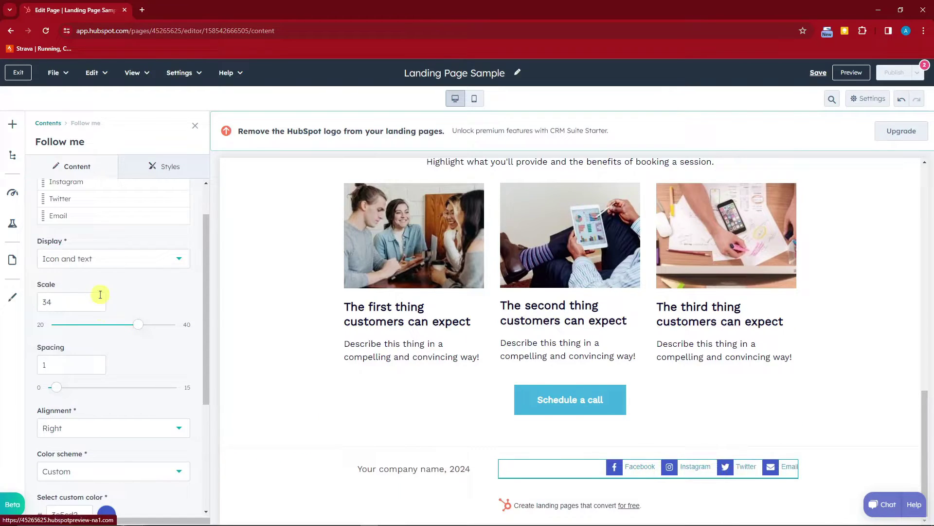
pyautogui.click(166, 262)
pyautogui.click(67, 334)
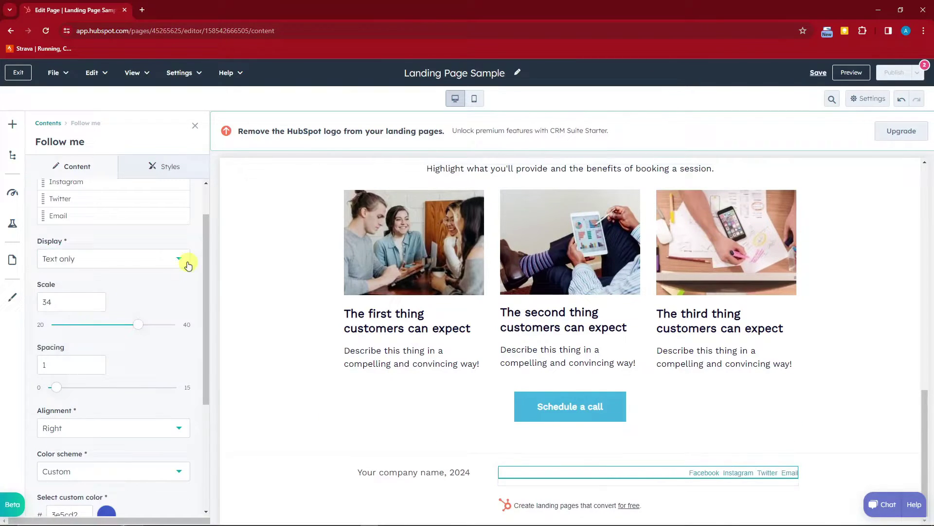
pyautogui.click(166, 261)
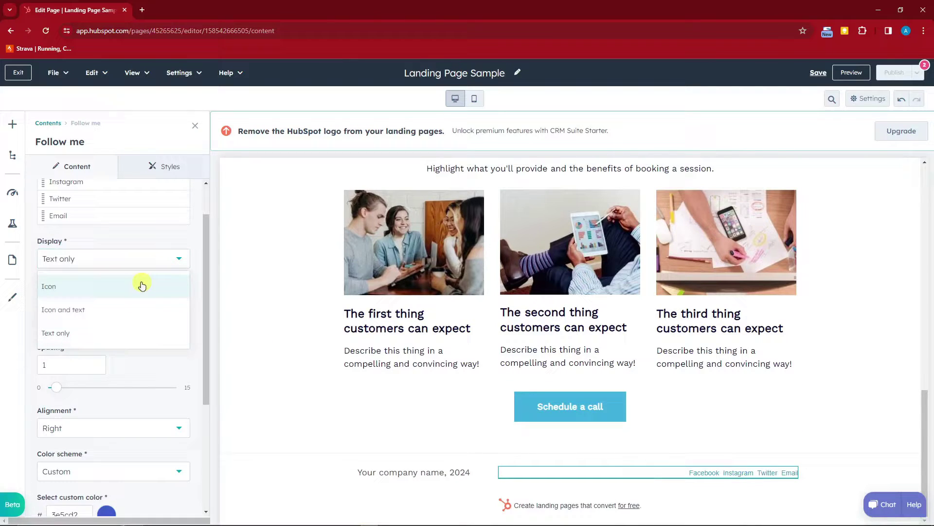
pyautogui.click(114, 307)
# - Change the social links' font from Helvetica to Impact
pyautogui.scroll(-4, 152, 360)
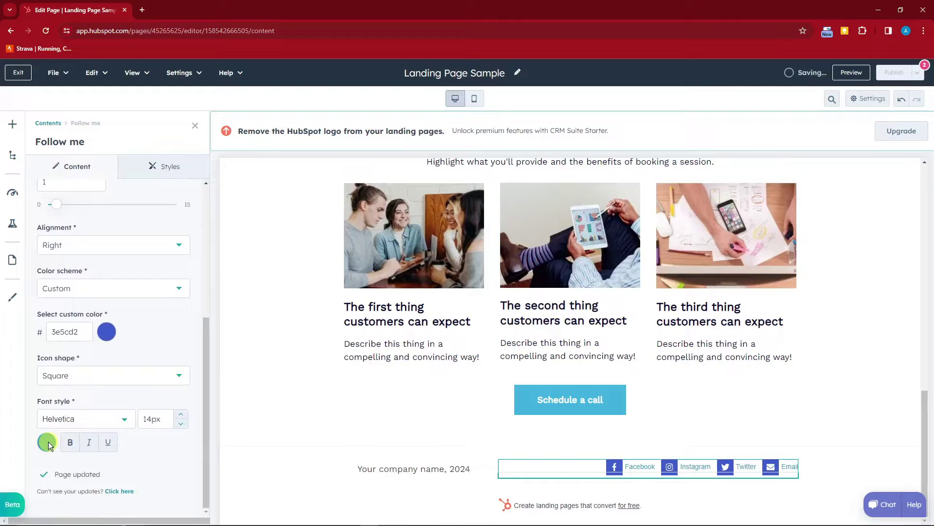
pyautogui.click(121, 420)
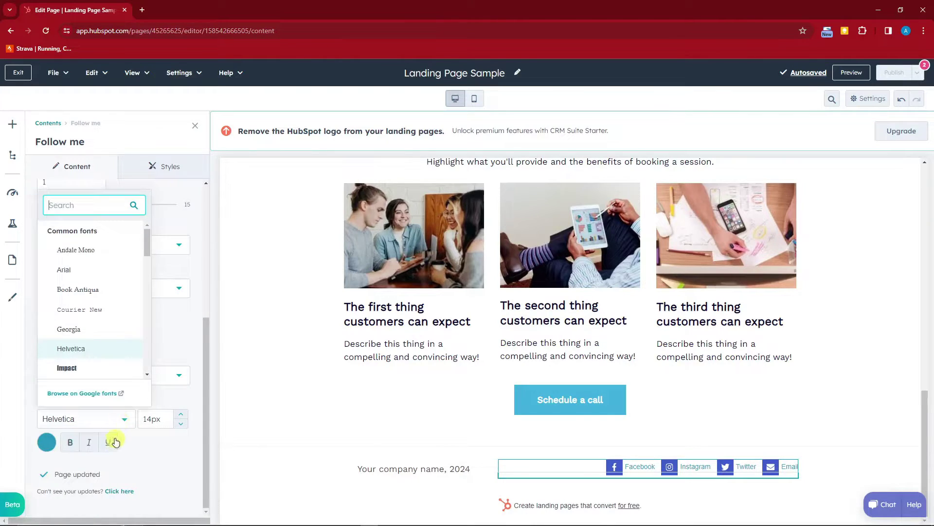
pyautogui.click(70, 368)
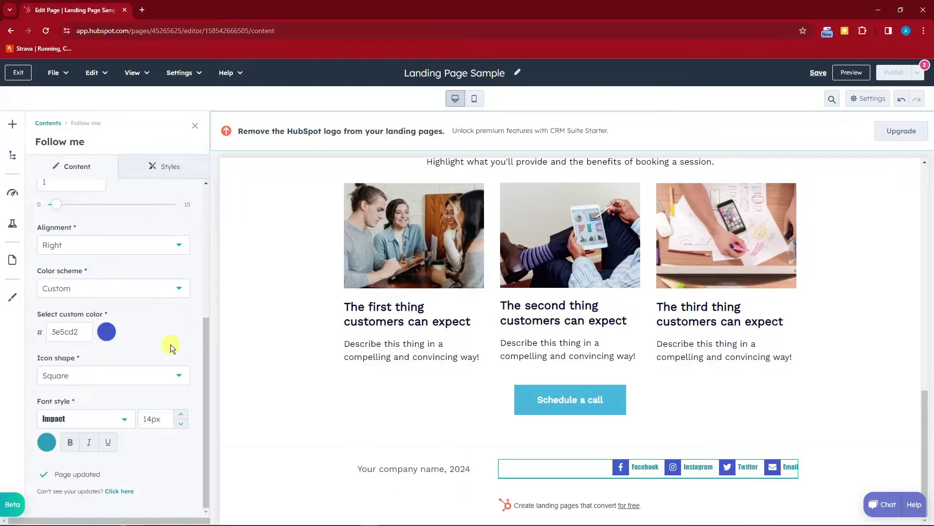
pyautogui.scroll(5, 164, 345)
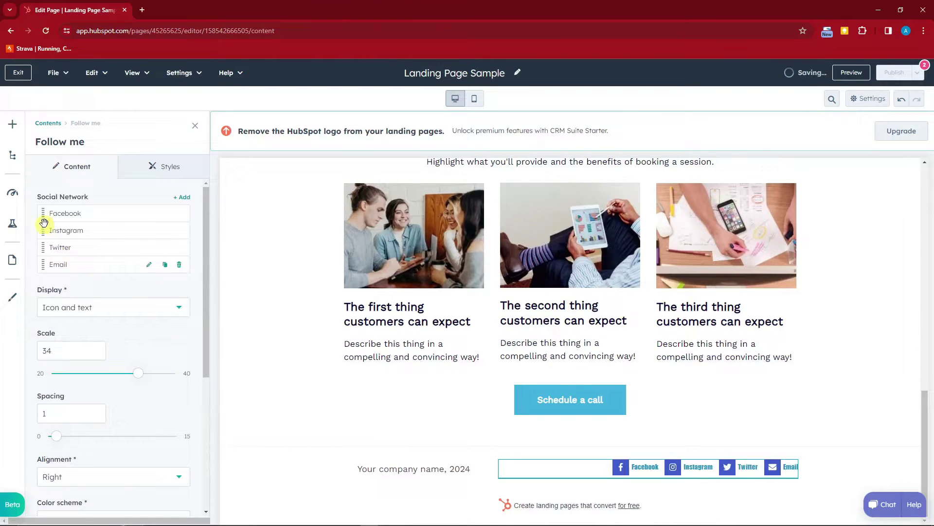
# - In the footer Facebook link's settings, start replacing its invalid YouTube.com address
pyautogui.click(148, 213)
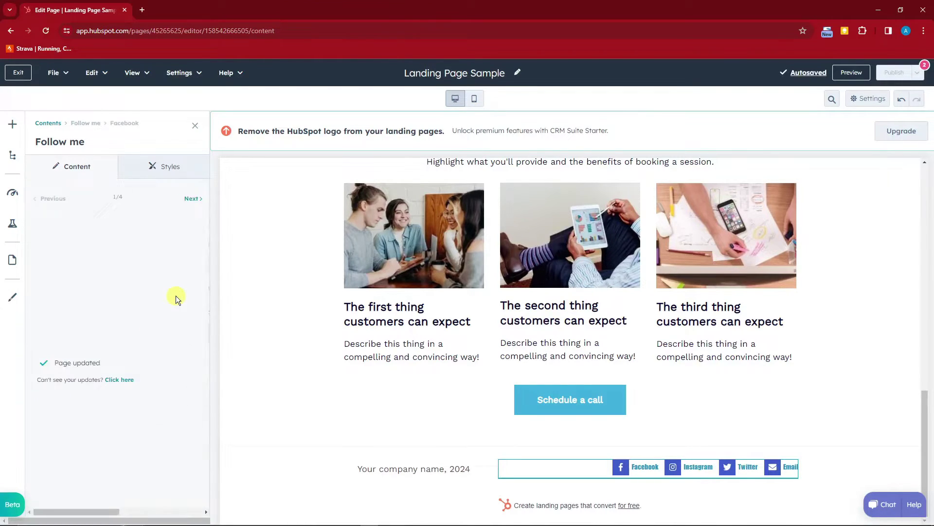
pyautogui.click(116, 359)
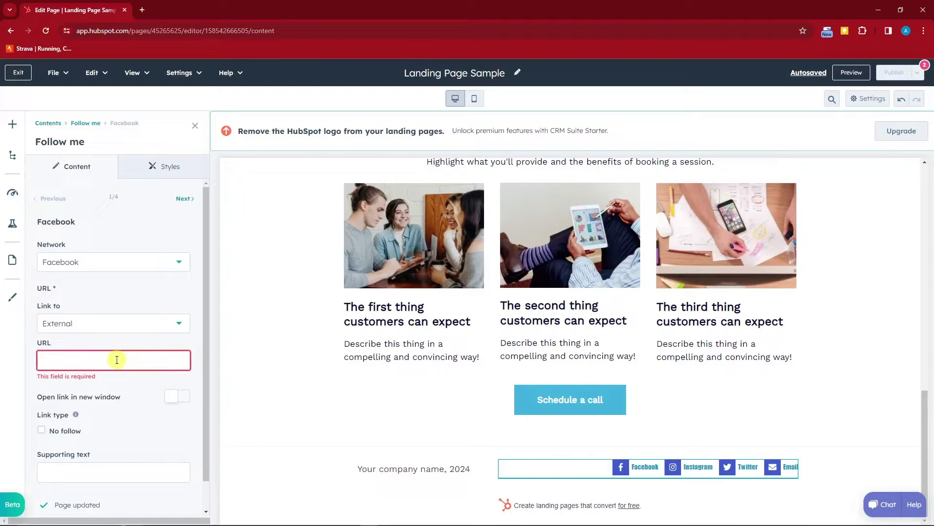
pyautogui.doubleClick(72, 222)
pyautogui.click(78, 358)
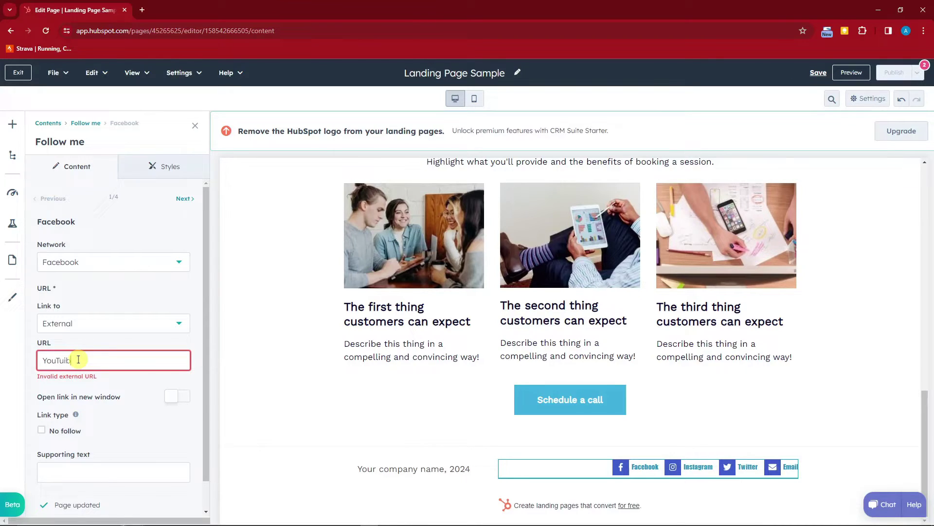
pyautogui.press('BackSpace')
pyautogui.press('BackSpace')
pyautogui.write('be.com')
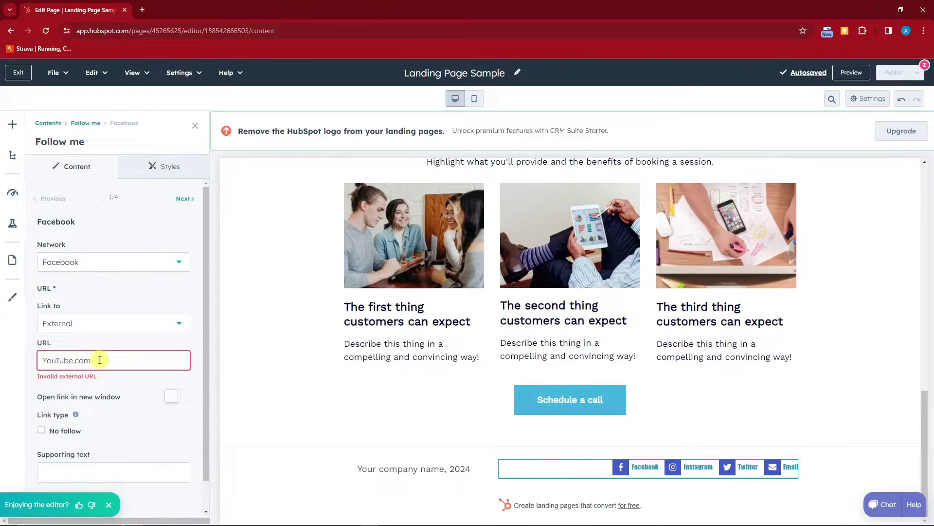
pyautogui.moveTo(100, 360); pyautogui.dragTo(13, 359)
pyautogui.click(92, 378)
pyautogui.moveTo(92, 377)
pyautogui.mouseDown()
pyautogui.moveTo(16, 376)
pyautogui.moveTo(99, 381)
pyautogui.mouseUp()
pyautogui.click(43, 379)
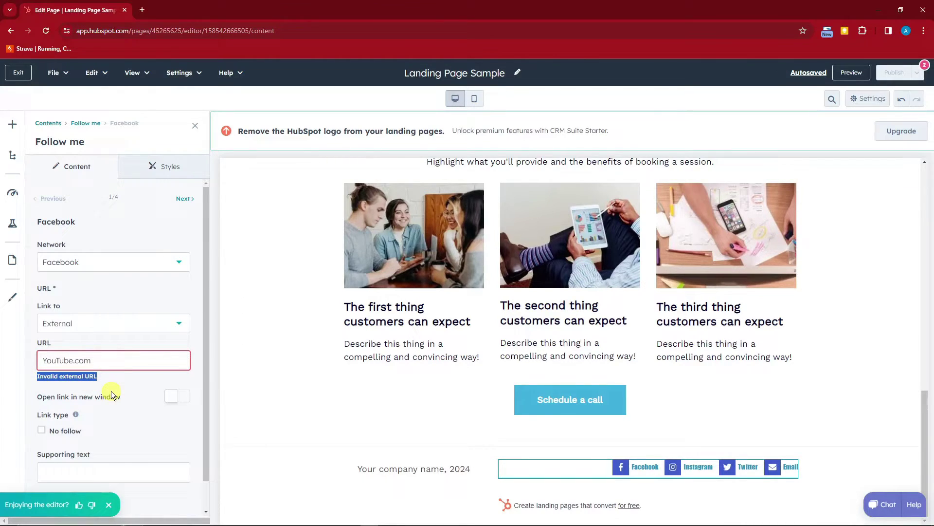
pyautogui.click(100, 360)
pyautogui.moveTo(8, 362); pyautogui.dragTo(103, 361)
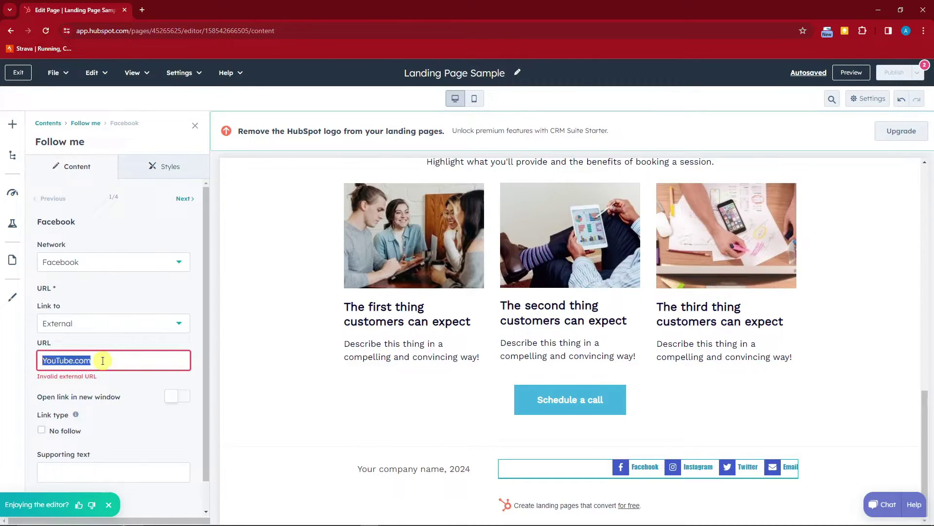
pyautogui.write('Www.facebook')
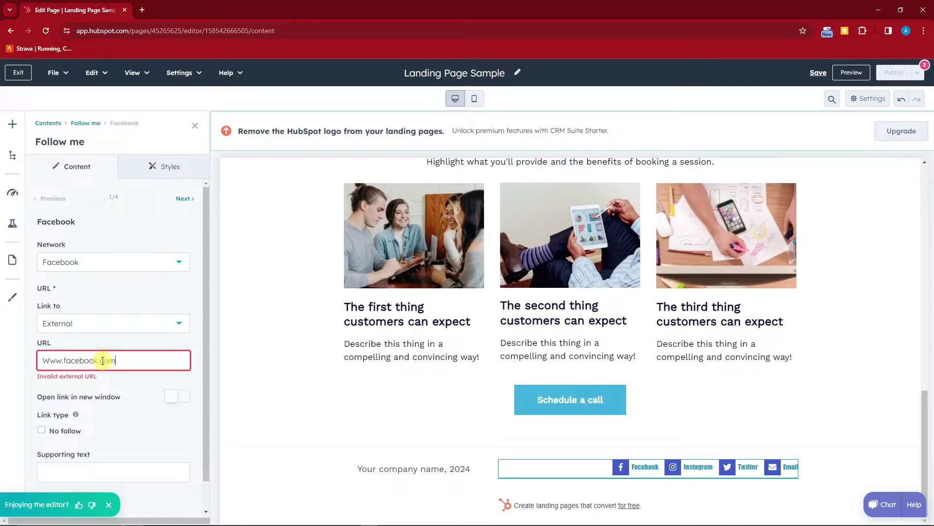
# - Paste the full Facebook profile URL and make the link open in a new window
pyautogui.click(178, 396)
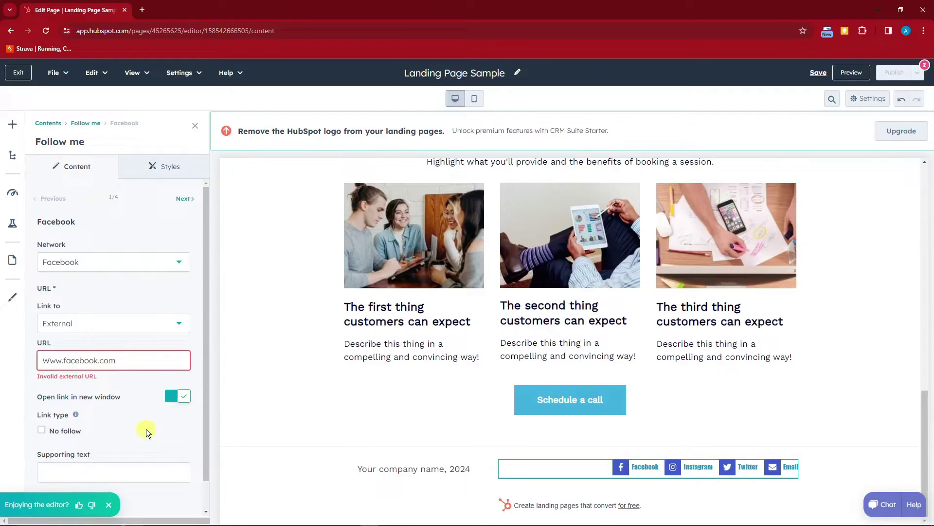
pyautogui.scroll(-1, 114, 406)
pyautogui.moveTo(128, 330); pyautogui.dragTo(19, 330)
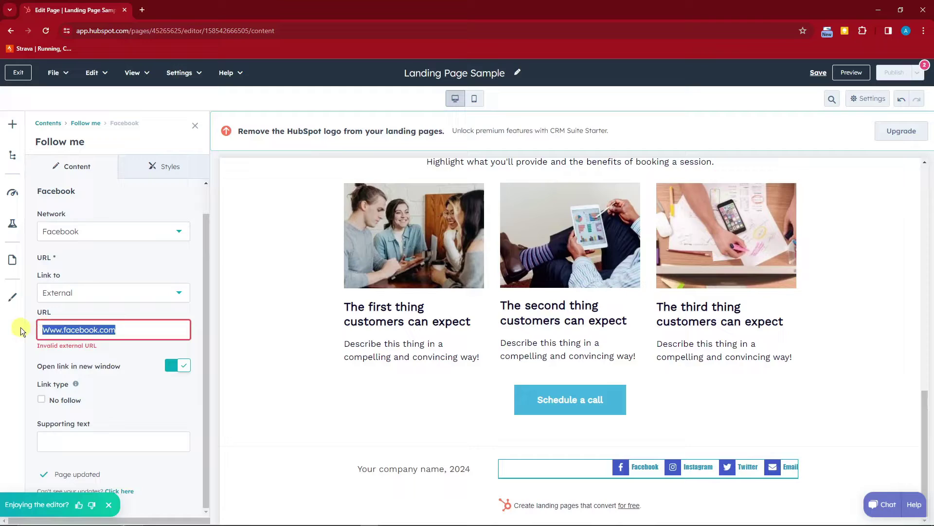
pyautogui.click(36, 348)
pyautogui.click(123, 329)
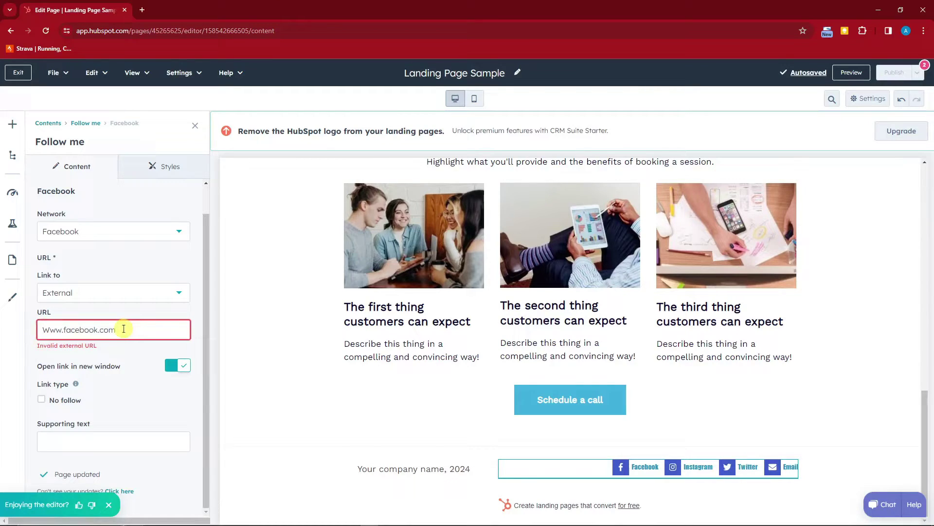
pyautogui.moveTo(119, 330); pyautogui.dragTo(17, 330)
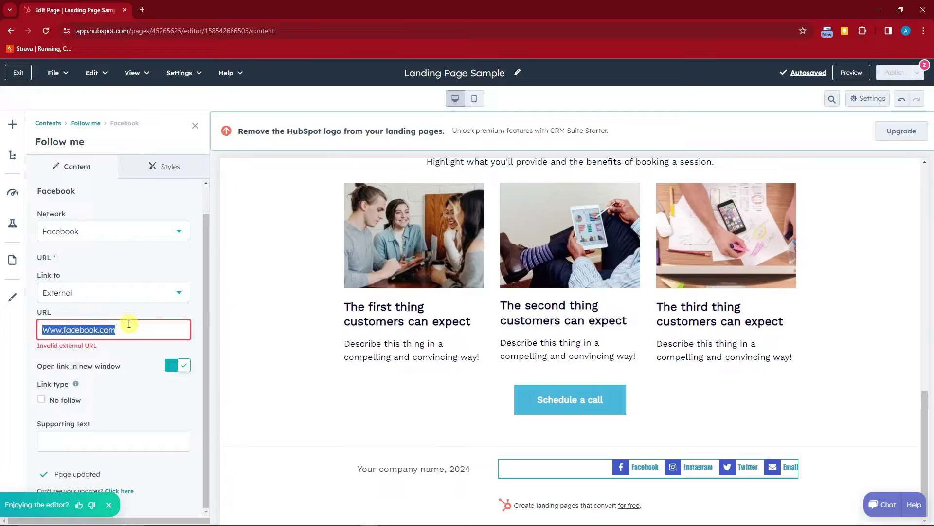
pyautogui.click(127, 321)
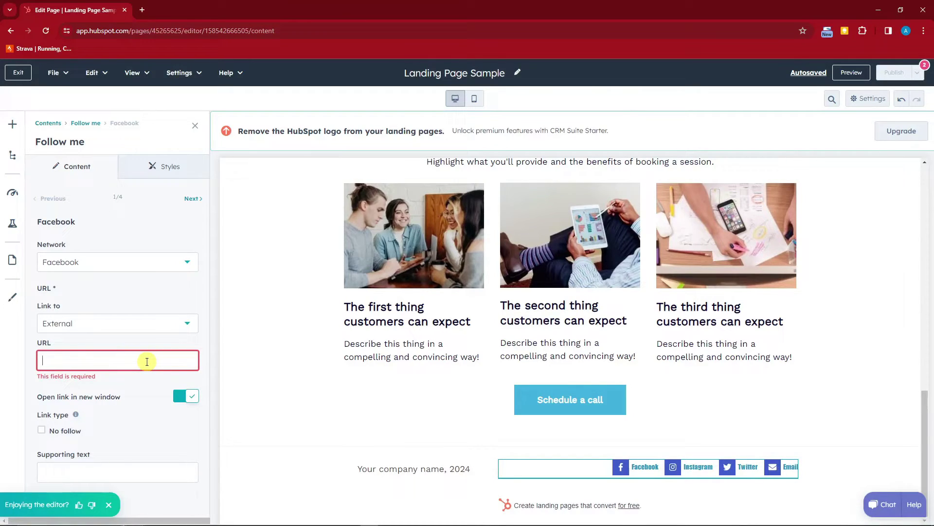
pyautogui.hotkey('ctrl', 'v')
pyautogui.click(234, 365)
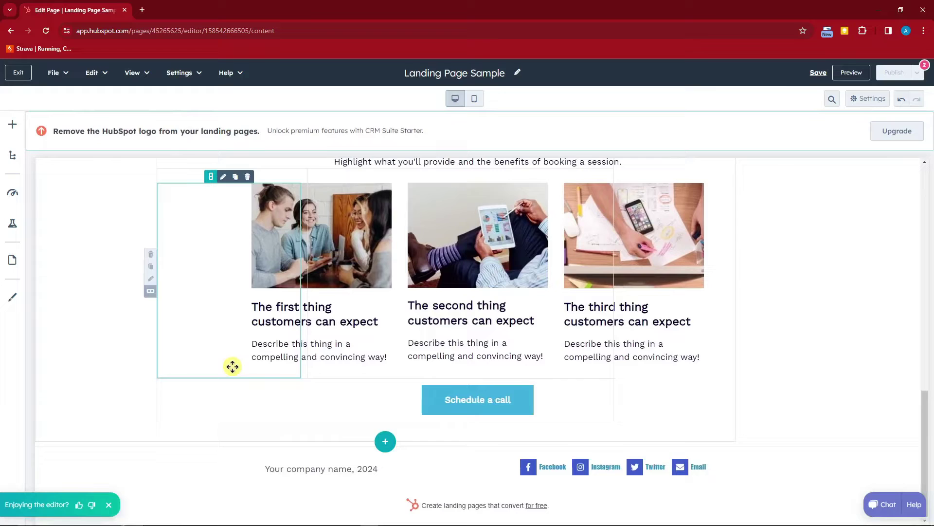
# - Reopen the Facebook link's settings to verify the pasted profile address
pyautogui.click(467, 466)
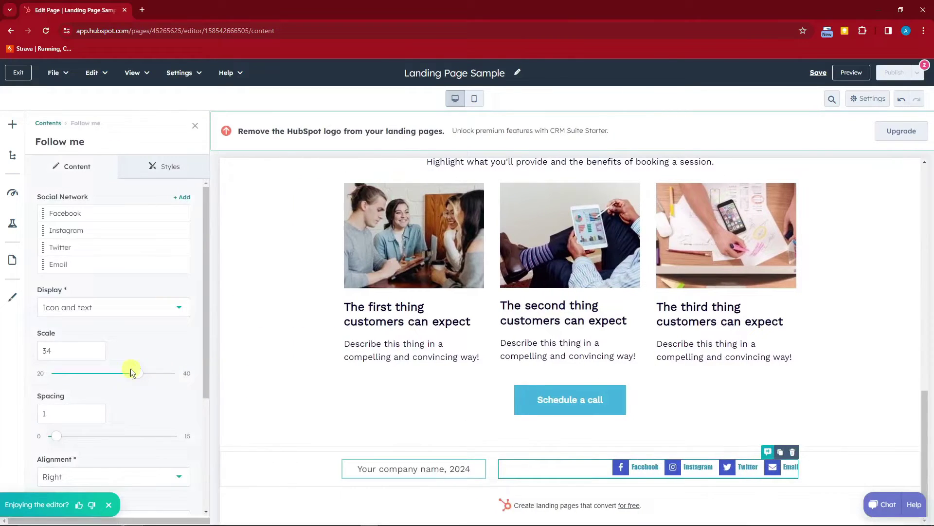
pyautogui.scroll(-3, 104, 279)
pyautogui.scroll(3, 103, 280)
pyautogui.click(69, 210)
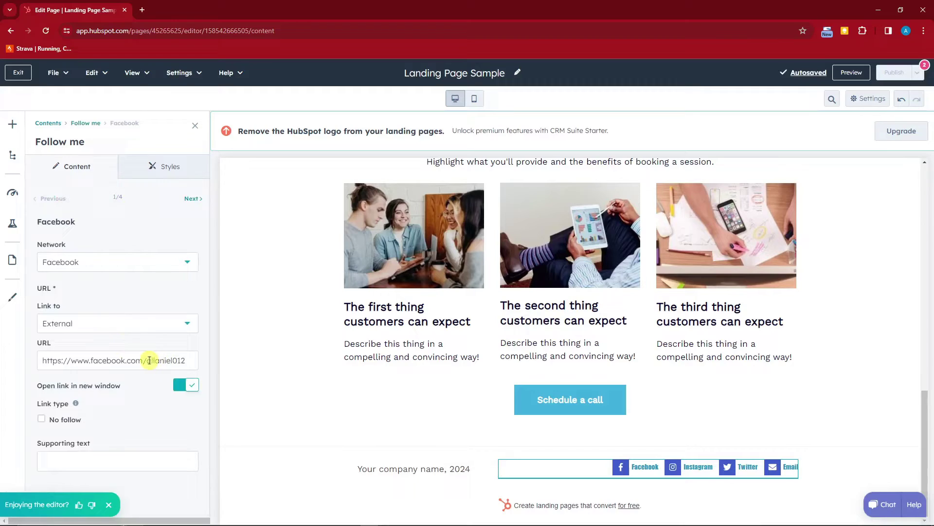
pyautogui.moveTo(148, 361); pyautogui.dragTo(183, 362)
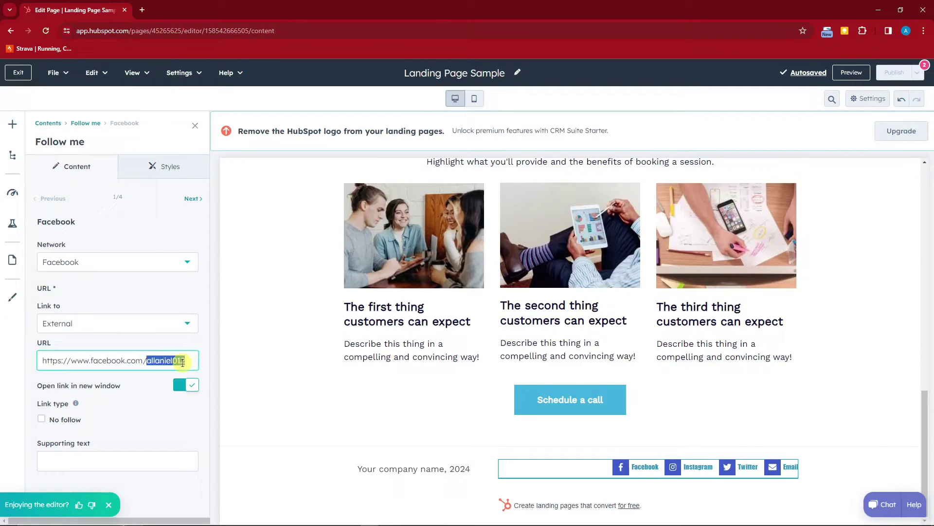
pyautogui.click(111, 360)
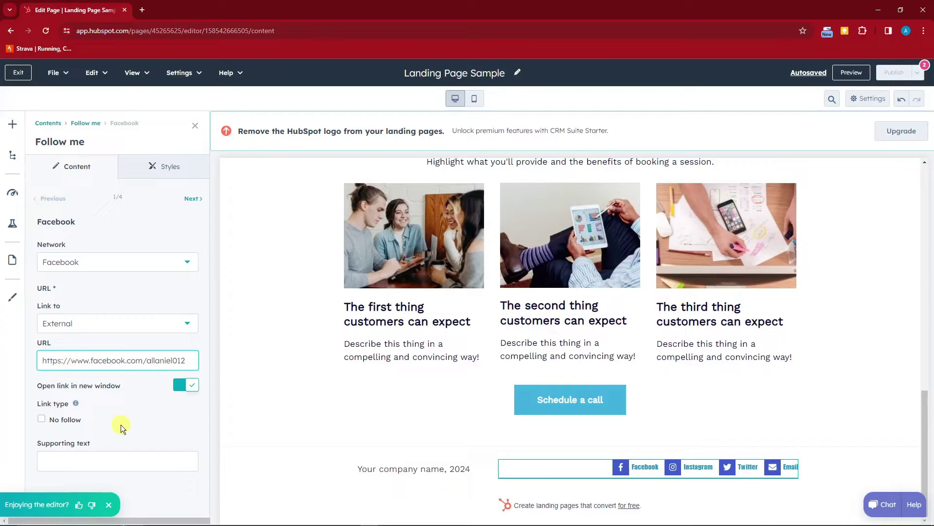
# - Check the social module's Visibility and Alignment styles, then reopen the Follow me settings
pyautogui.click(152, 170)
pyautogui.click(38, 194)
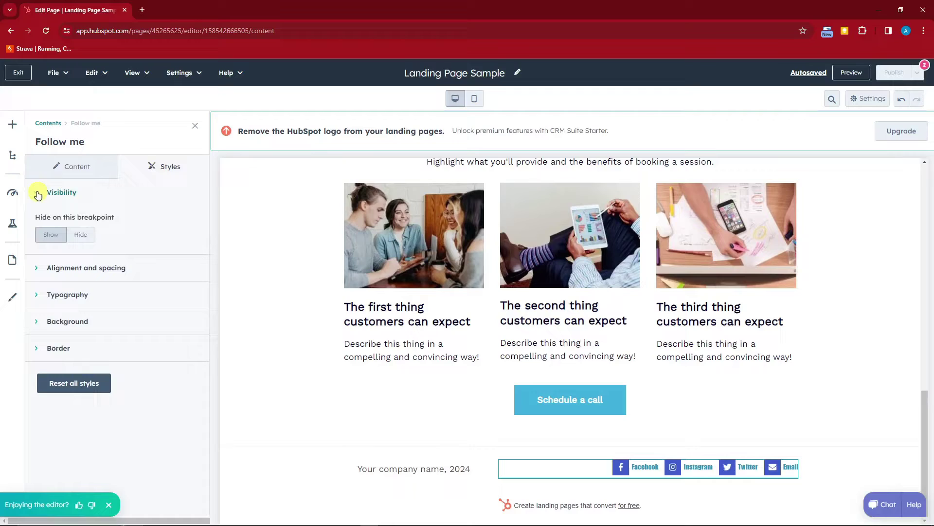
pyautogui.click(40, 198)
pyautogui.click(42, 220)
pyautogui.click(40, 219)
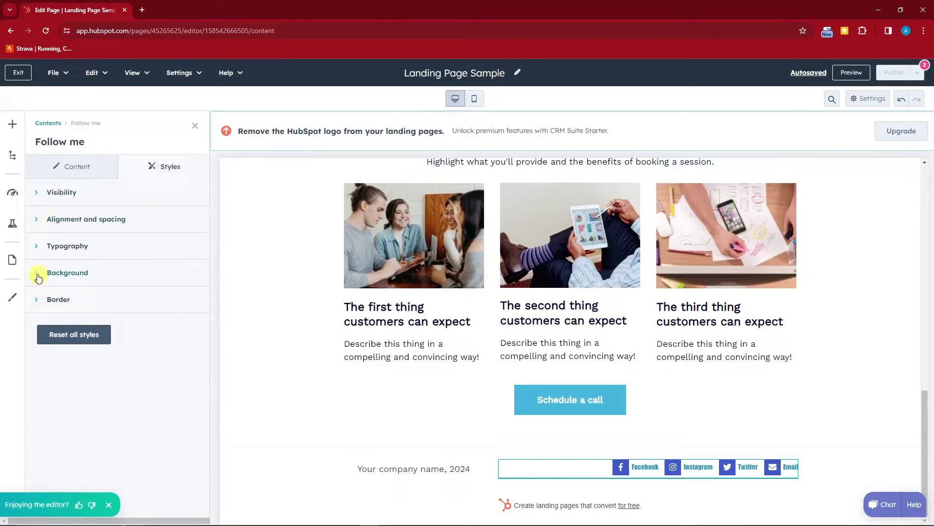
pyautogui.click(194, 126)
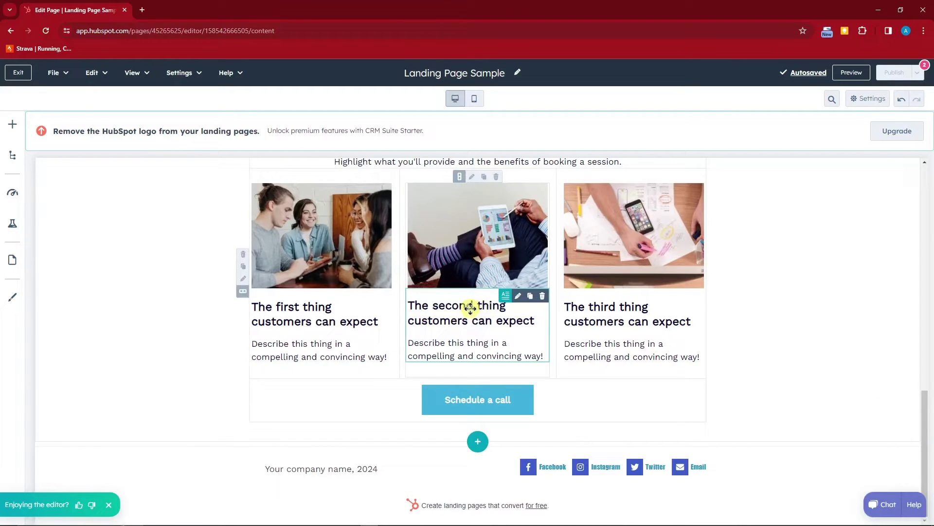
pyautogui.scroll(3, 385, 389)
pyautogui.scroll(-3, 378, 407)
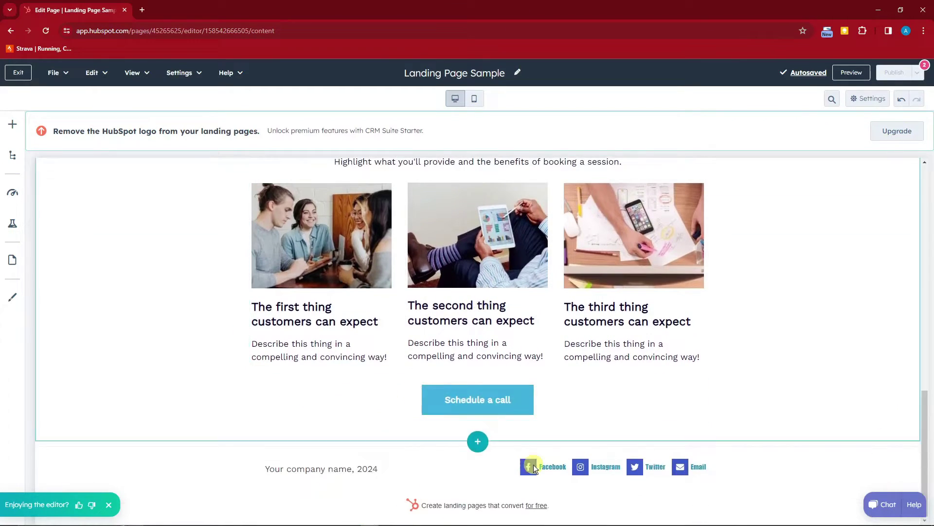
pyautogui.click(578, 467)
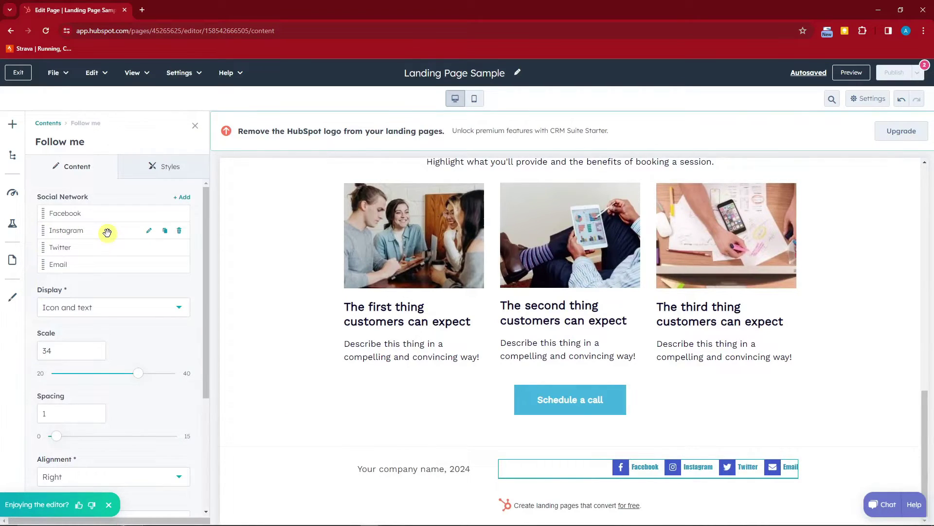
# - Paste the copied profile address into the Instagram link and set it to open in a new window
pyautogui.click(149, 230)
pyautogui.click(124, 362)
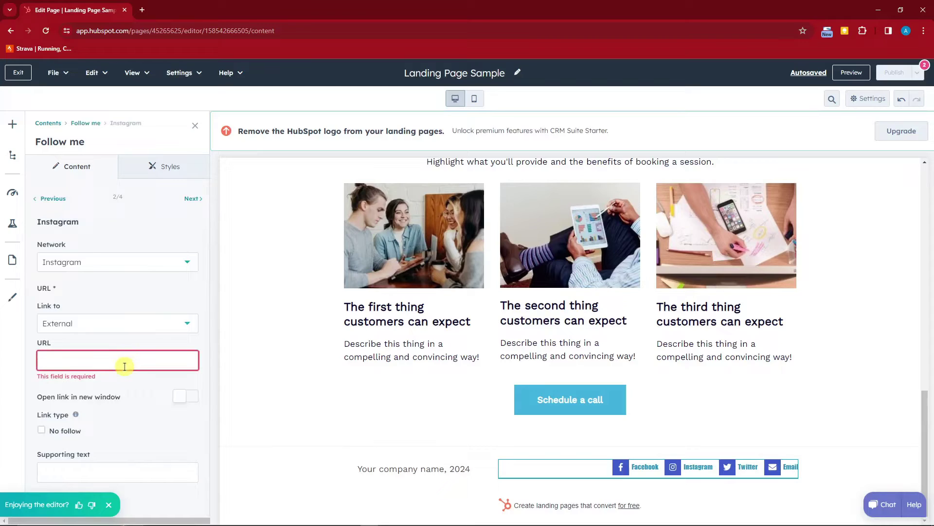
pyautogui.write('https://www.facebook.com/allaniel012')
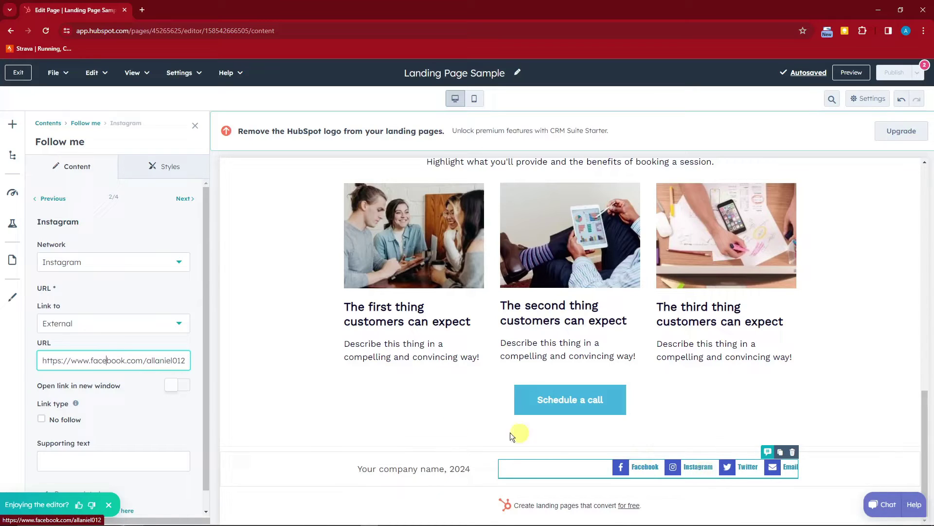
pyautogui.click(178, 385)
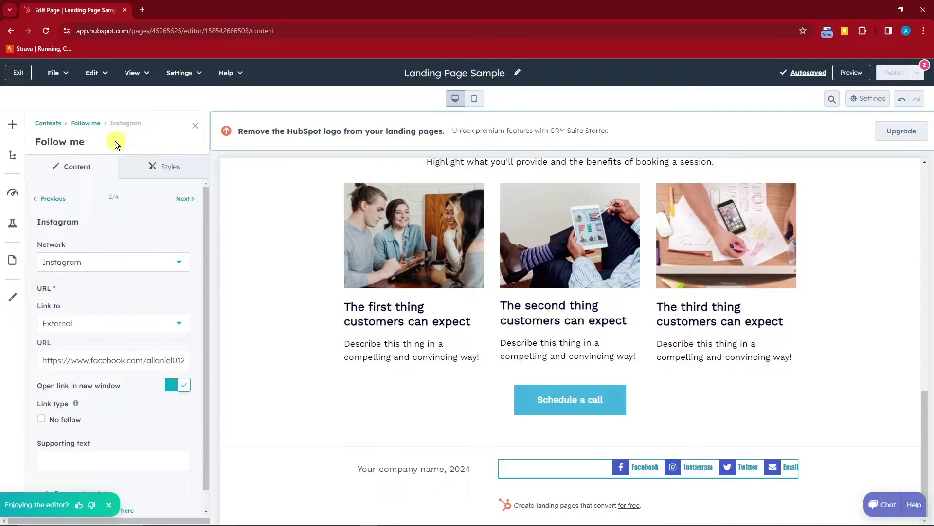
pyautogui.click(195, 131)
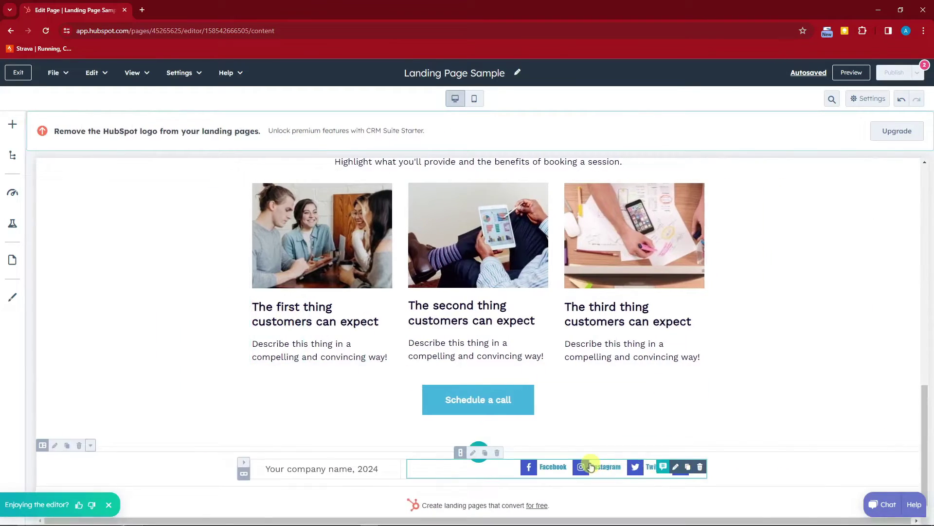
# - In the Follow me list, move Facebook below Twitter and Email to the top
pyautogui.click(623, 462)
pyautogui.moveTo(38, 211); pyautogui.dragTo(42, 246)
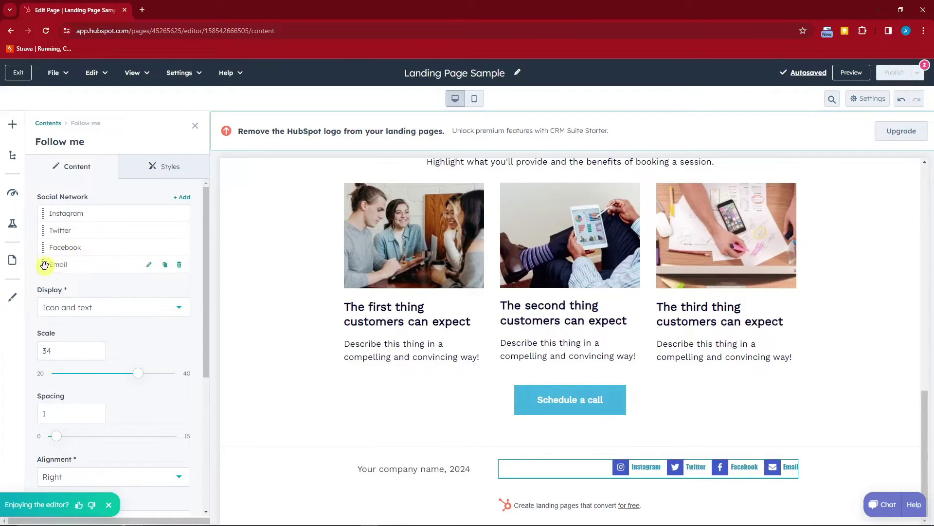
pyautogui.moveTo(45, 264); pyautogui.dragTo(47, 213)
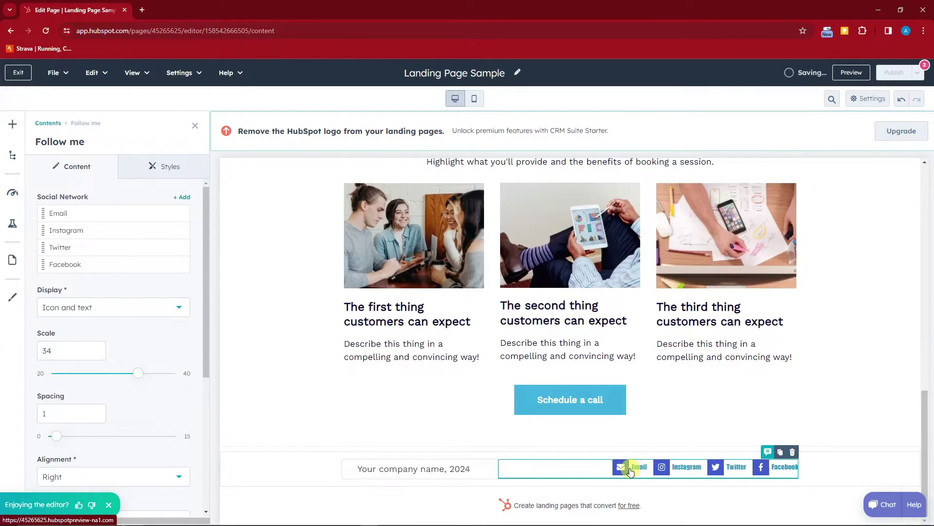
pyautogui.click(240, 303)
pyautogui.scroll(5, 262, 331)
pyautogui.scroll(3, 273, 345)
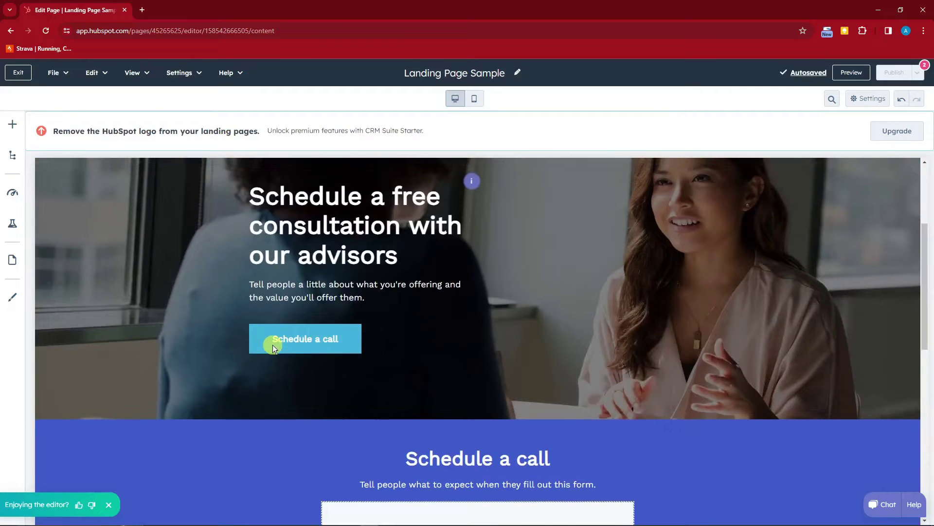
pyautogui.scroll(-3, 273, 331)
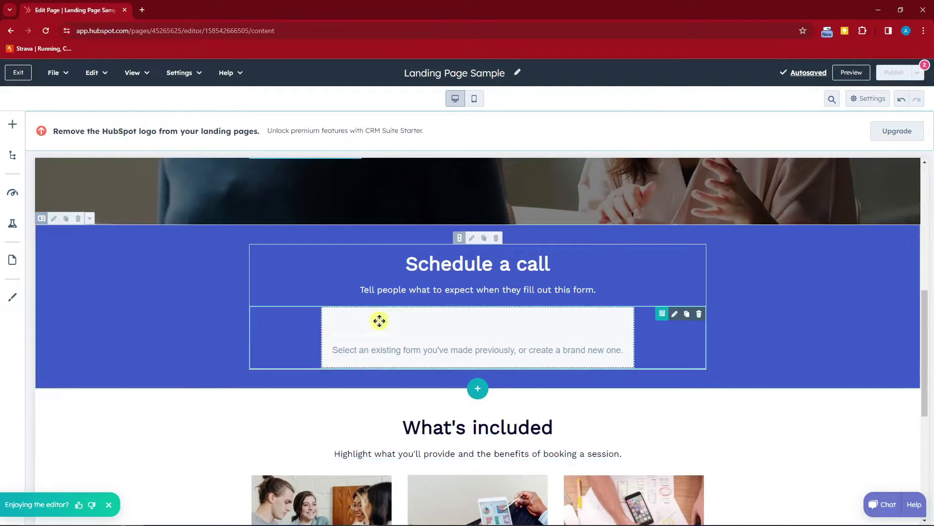
pyautogui.click(410, 266)
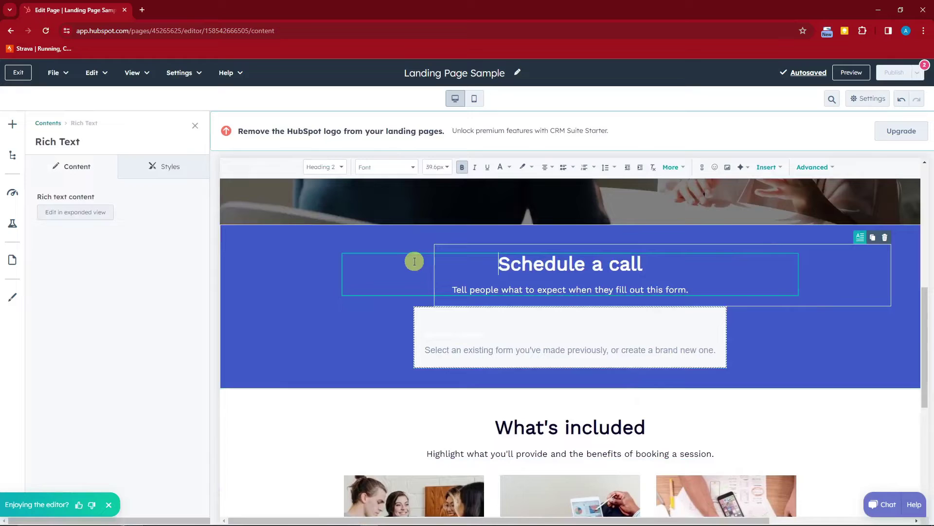
pyautogui.click(488, 327)
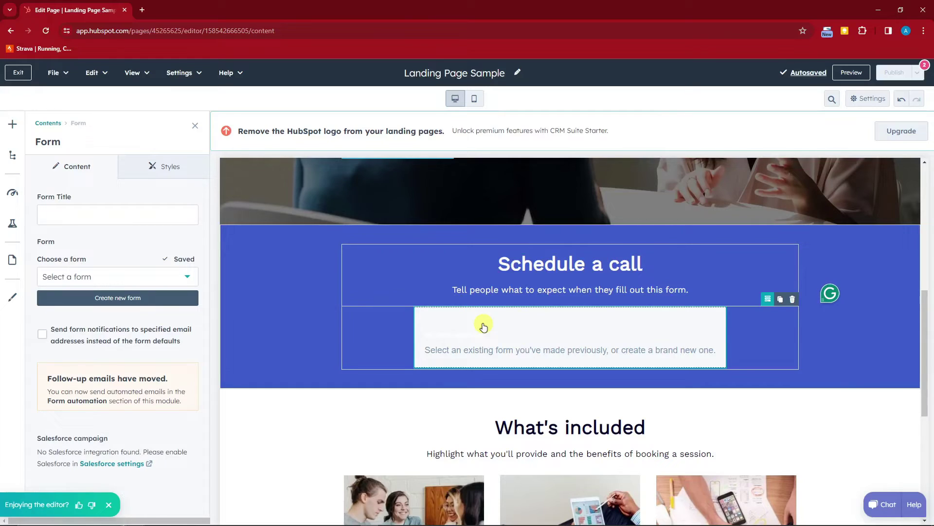
pyautogui.click(181, 278)
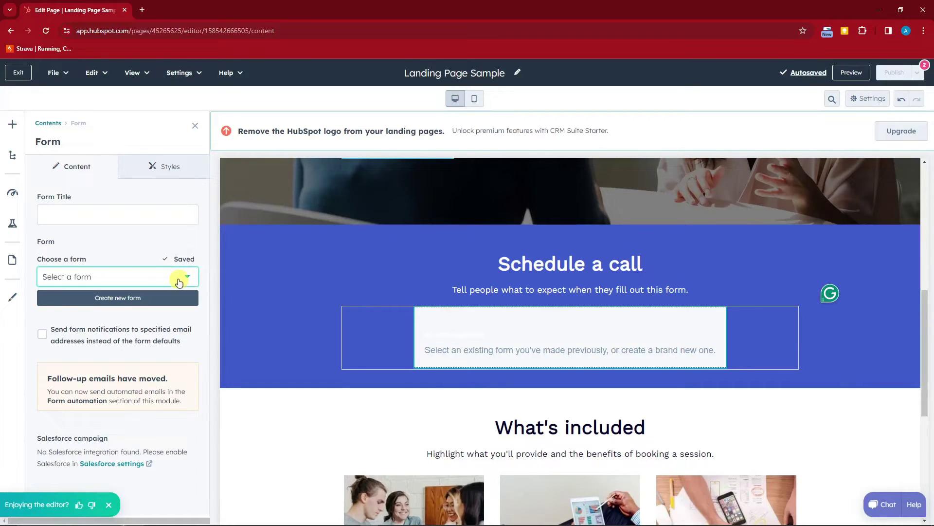
pyautogui.click(110, 236)
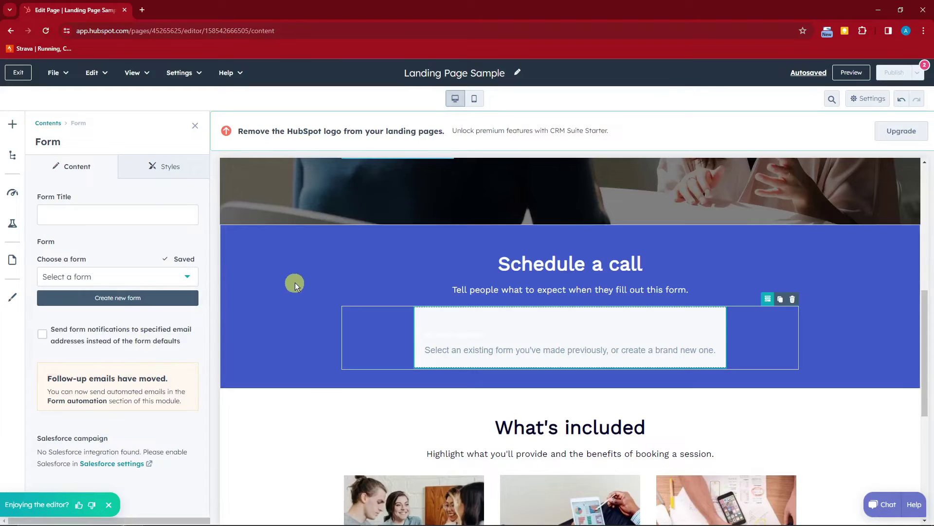
pyautogui.click(893, 411)
# - Delete the Schedule a call section
pyautogui.click(162, 236)
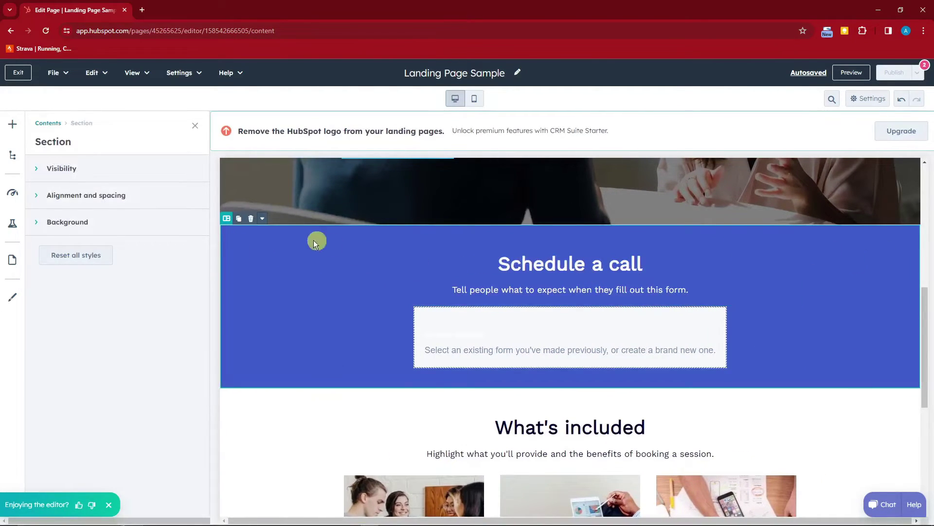
pyautogui.click(253, 219)
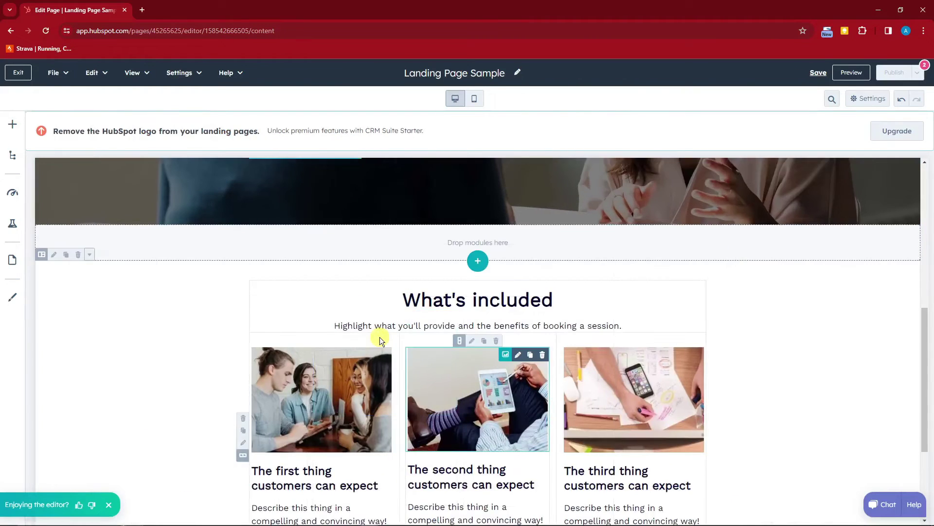
pyautogui.scroll(-2, 182, 296)
pyautogui.scroll(3, 222, 326)
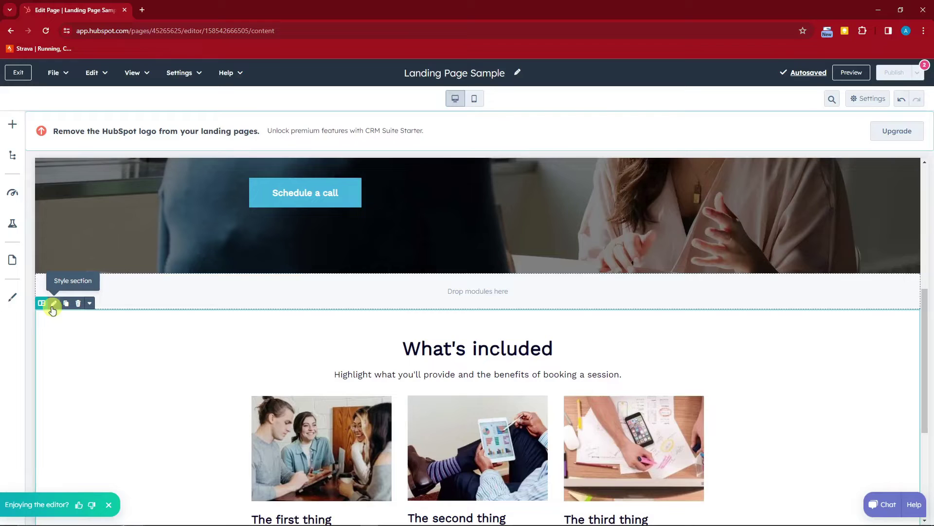
# - Give the What's included section a solid red (FF0201) background
pyautogui.click(53, 304)
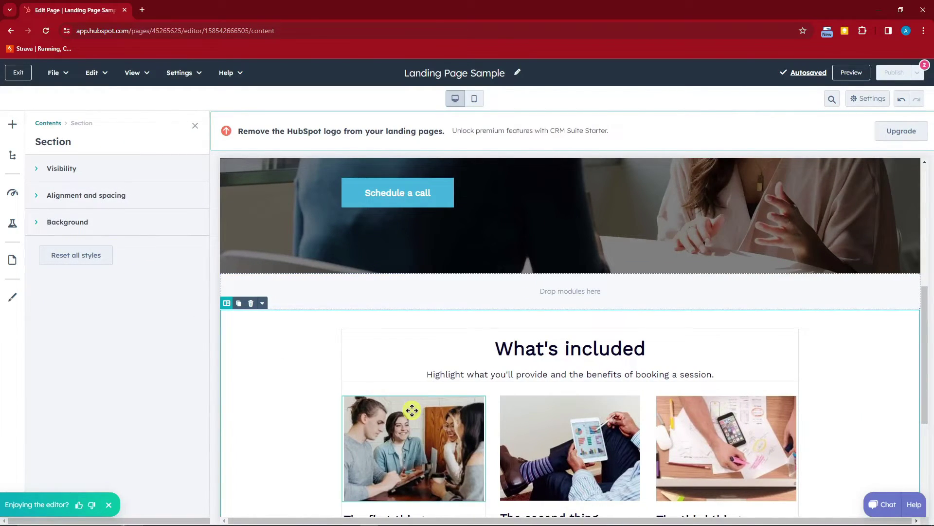
pyautogui.click(570, 404)
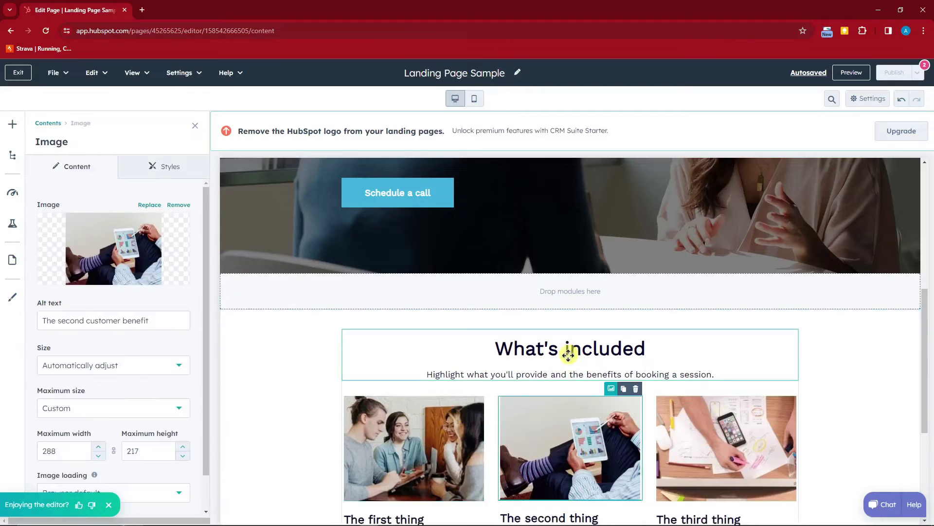
pyautogui.click(292, 323)
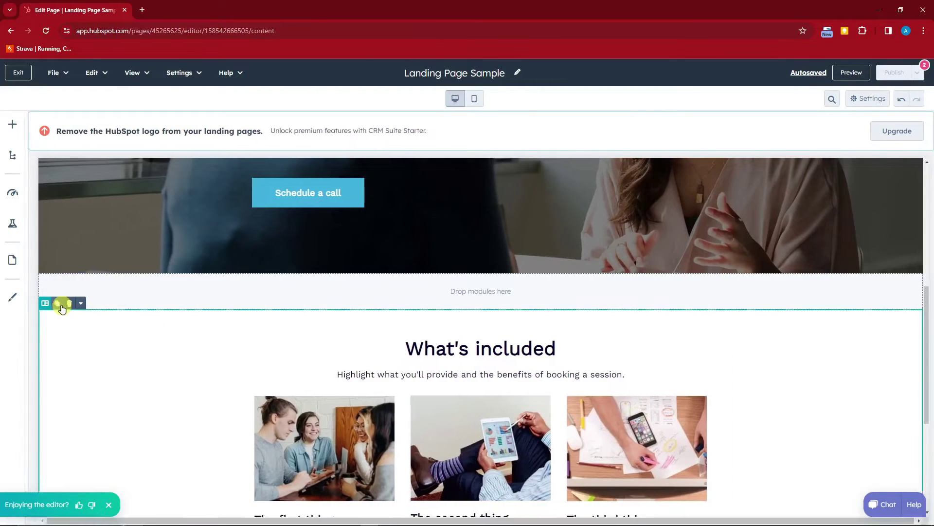
pyautogui.click(53, 304)
pyautogui.click(37, 168)
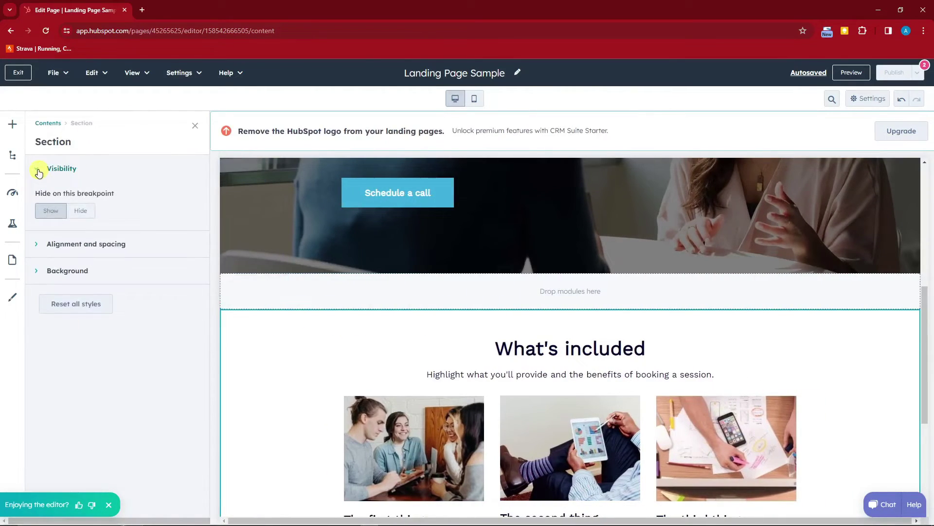
pyautogui.click(38, 171)
pyautogui.click(38, 223)
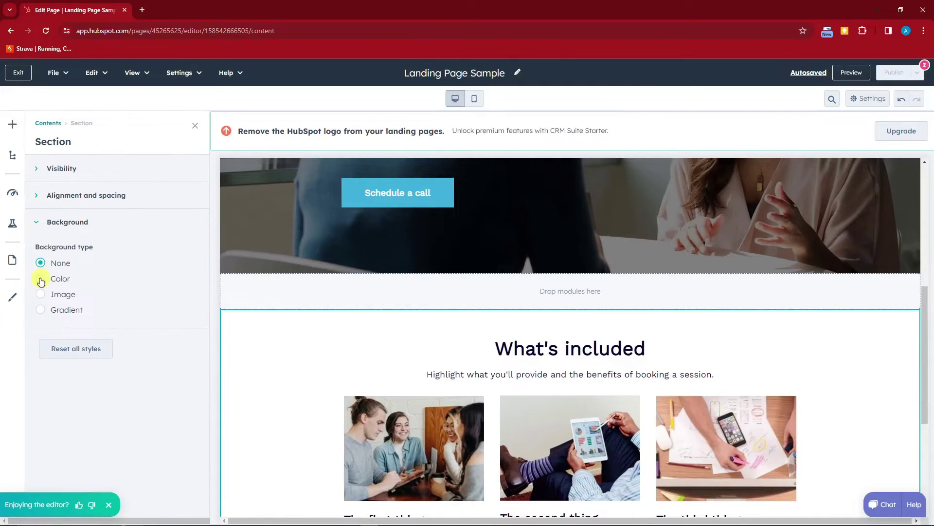
pyautogui.click(41, 279)
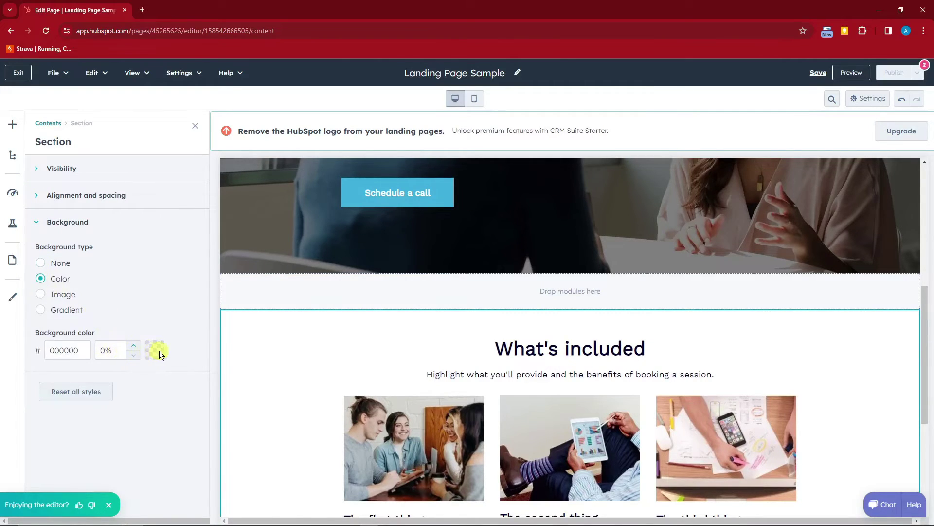
pyautogui.click(134, 346)
pyautogui.click(134, 345)
pyautogui.click(197, 319)
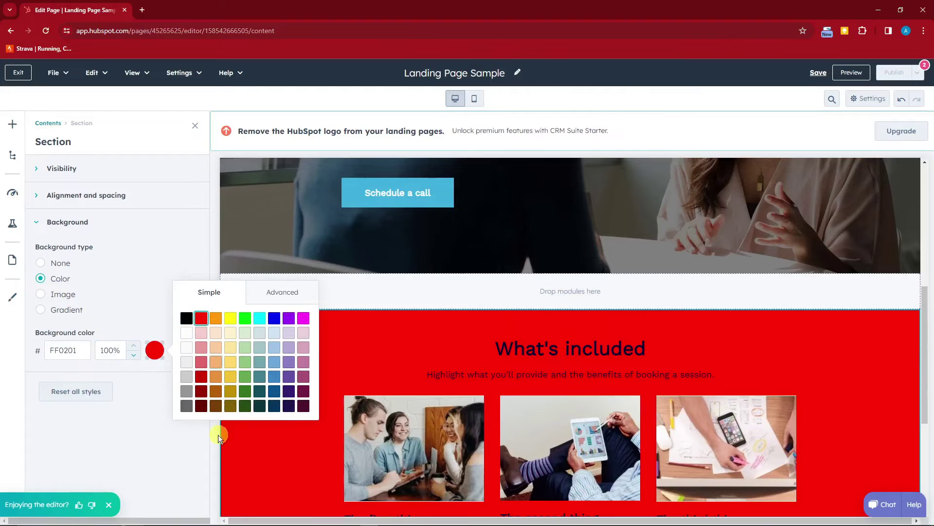
pyautogui.click(215, 462)
pyautogui.scroll(-2, 274, 381)
pyautogui.scroll(-2, 275, 381)
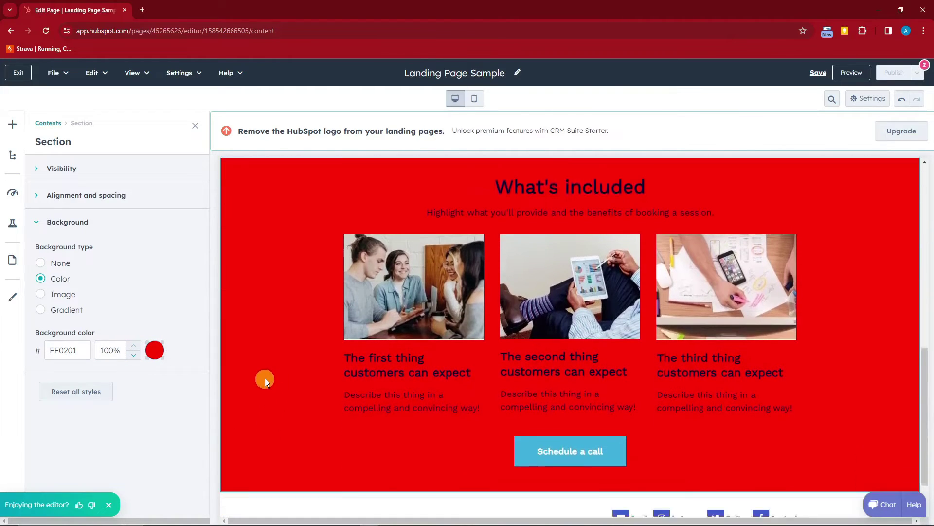
# - Replace the first What's included card image with the city-overlook photo, keeping automatic sizing
pyautogui.click(404, 244)
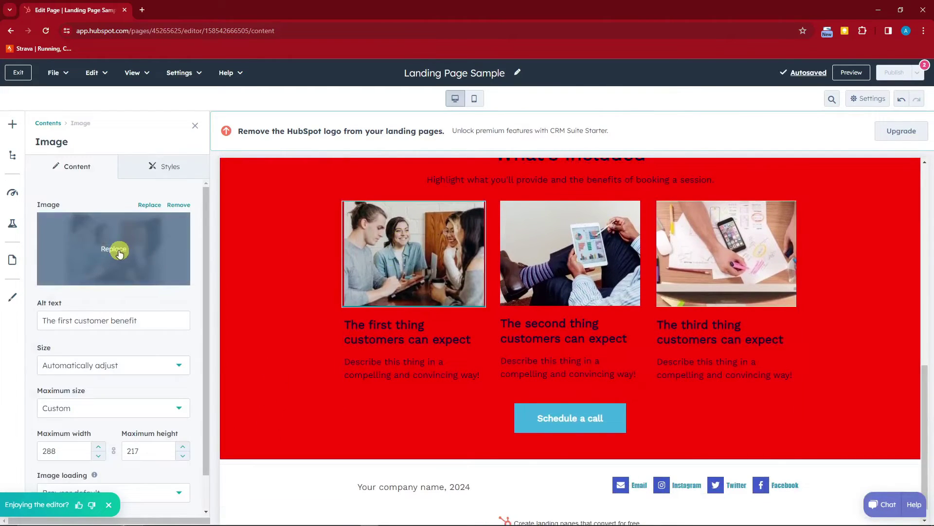
pyautogui.click(122, 252)
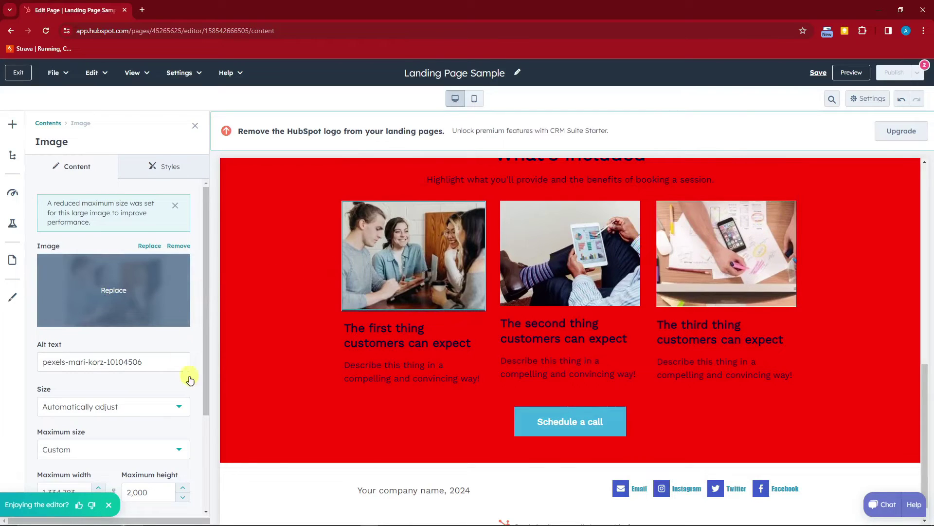
pyautogui.click(143, 250)
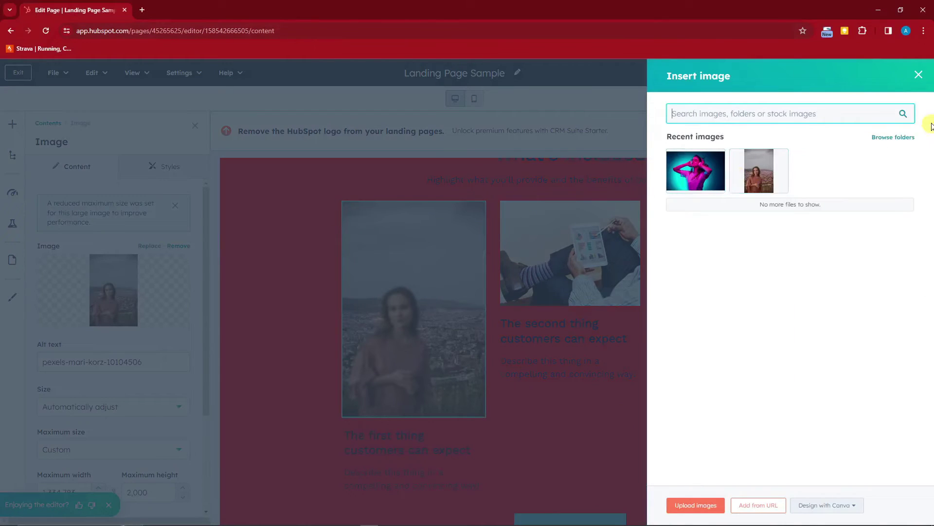
pyautogui.click(918, 75)
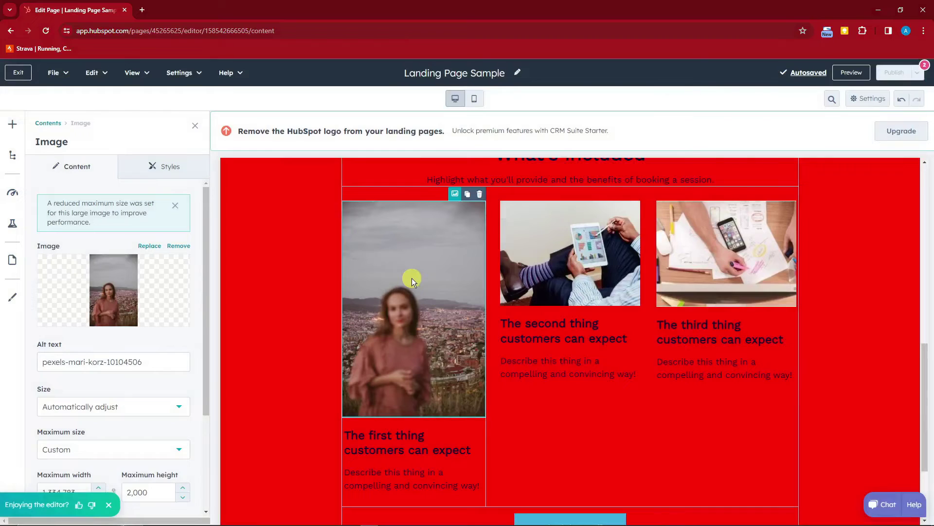
pyautogui.scroll(-3, 149, 350)
pyautogui.scroll(1, 149, 351)
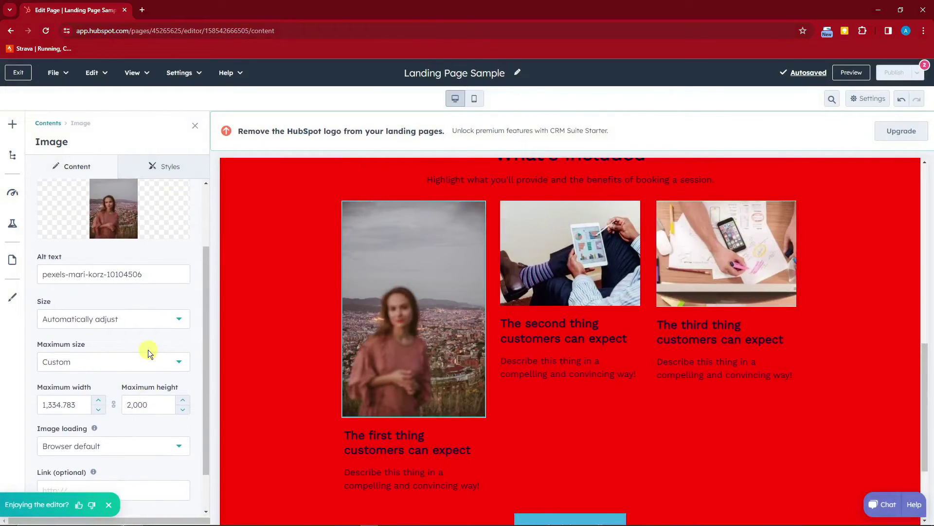
pyautogui.click(179, 320)
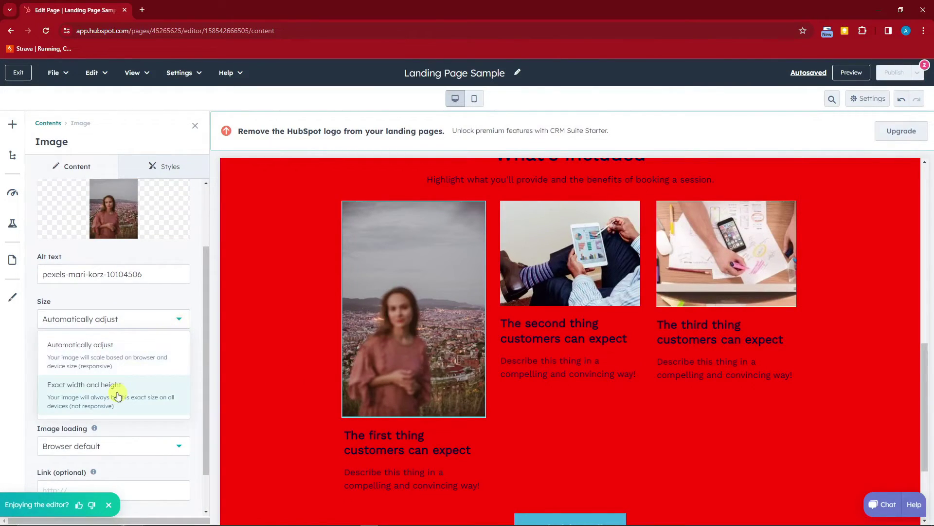
pyautogui.click(182, 246)
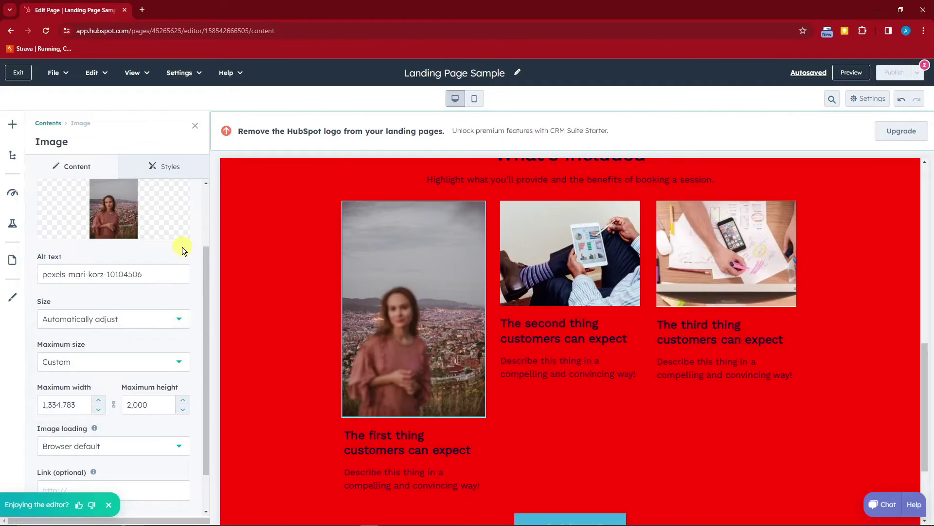
pyautogui.scroll(-1, 418, 374)
# - Review the page in mobile preview and check what blocks publishing
pyautogui.scroll(-1, 419, 392)
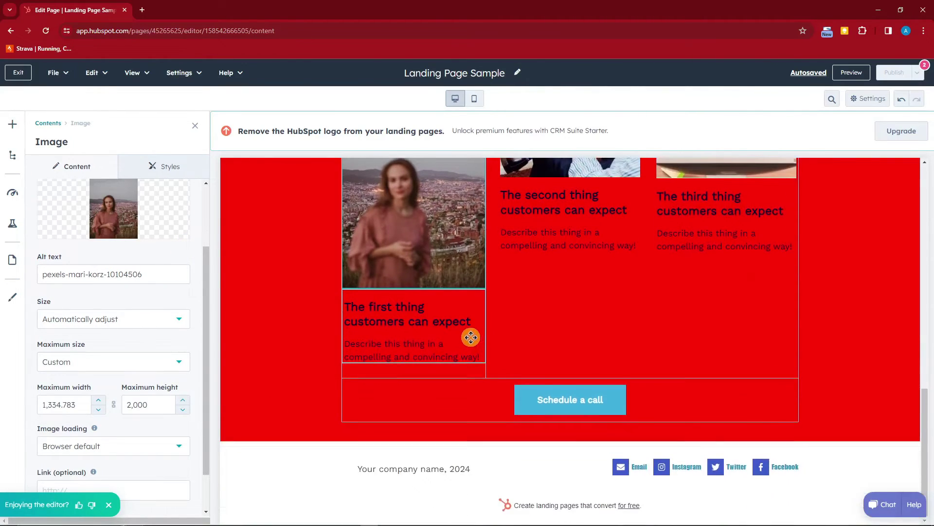
pyautogui.scroll(9, 470, 337)
pyautogui.scroll(-5, 488, 341)
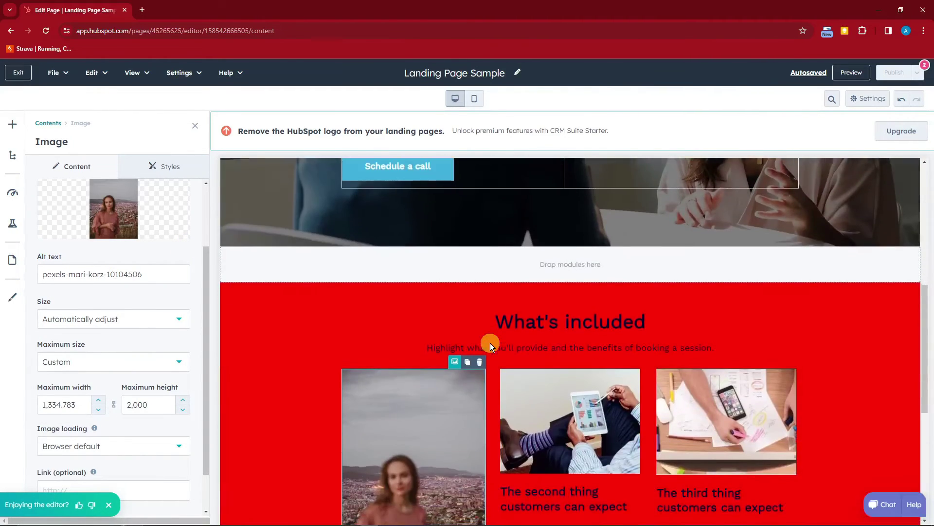
pyautogui.scroll(-5, 490, 343)
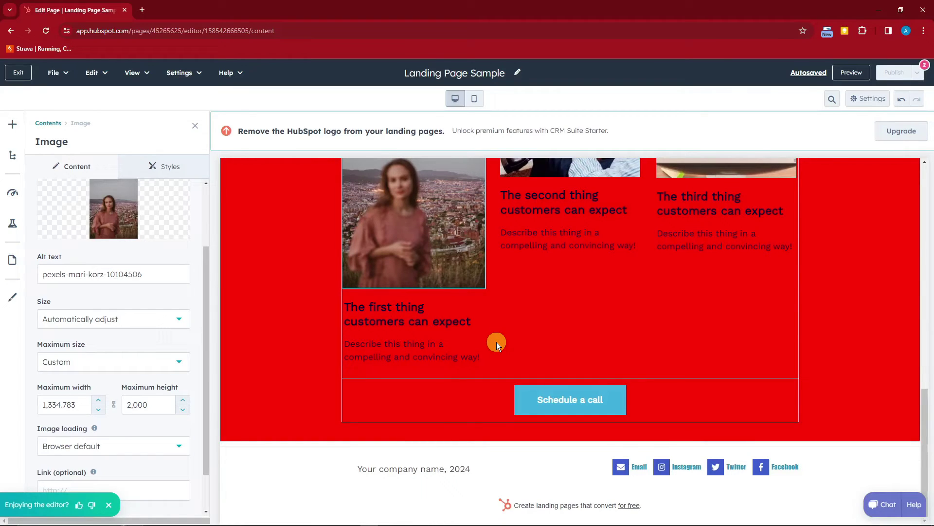
pyautogui.click(474, 98)
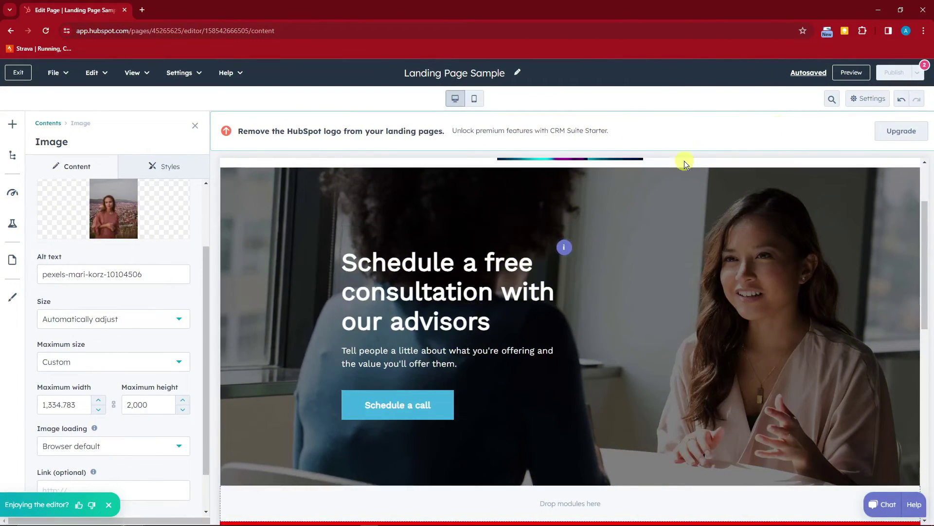
pyautogui.scroll(2, 788, 224)
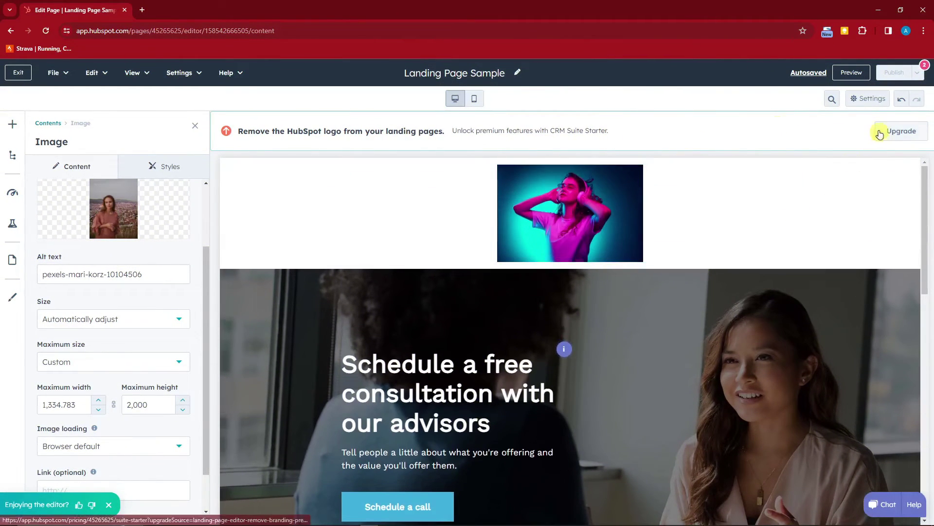
pyautogui.moveTo(900, 73)
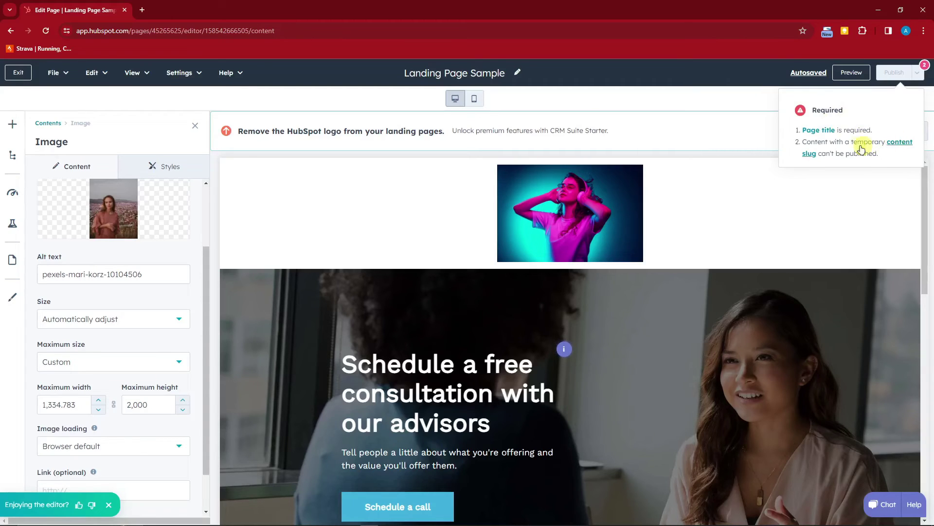
# - Enter the page title SAMPLE so the content slug becomes sample
pyautogui.click(813, 130)
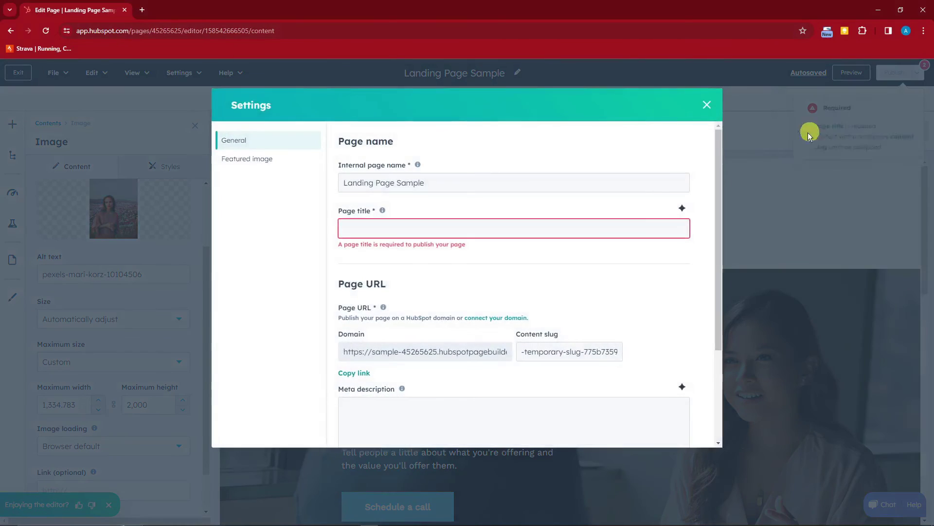
pyautogui.click(399, 235)
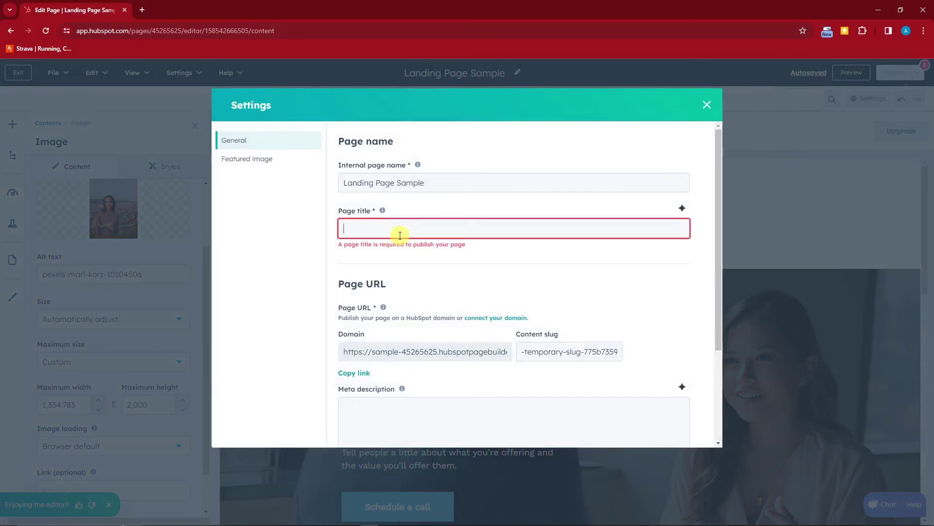
pyautogui.write('SAMPLE')
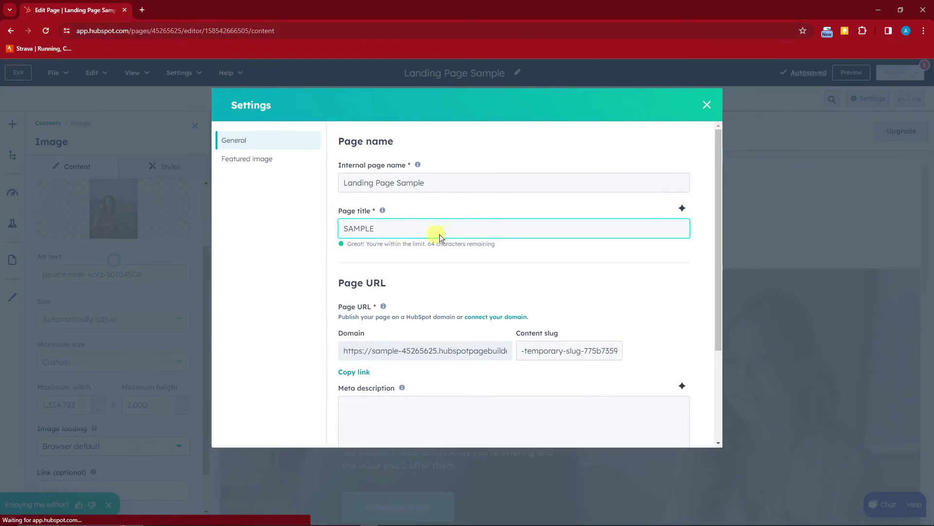
pyautogui.scroll(-3, 535, 243)
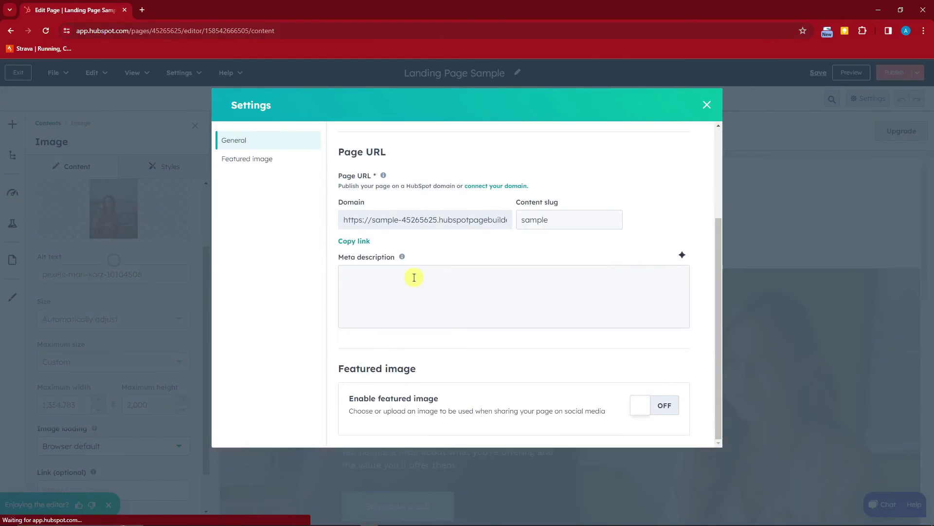
pyautogui.moveTo(402, 257)
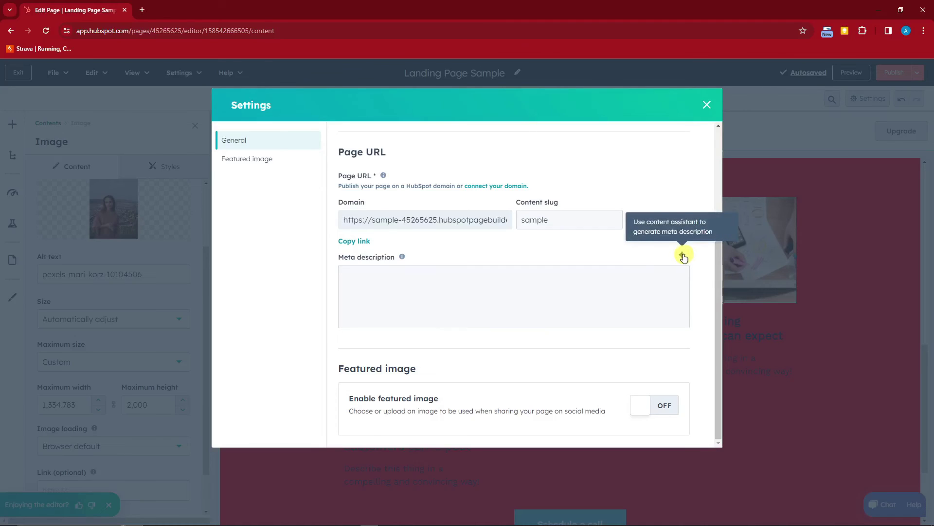
pyautogui.scroll(3, 534, 297)
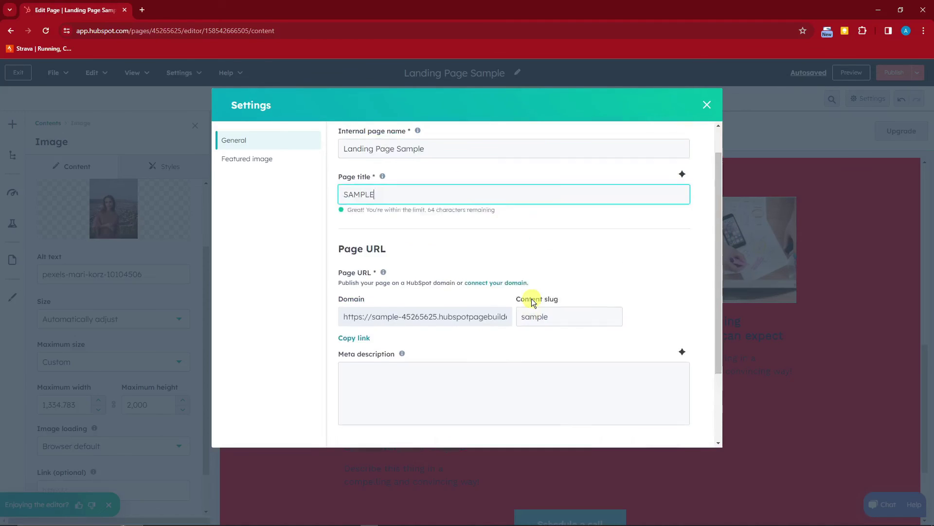
# - Publish the landing page and select its live URL ending in /sample
pyautogui.click(707, 105)
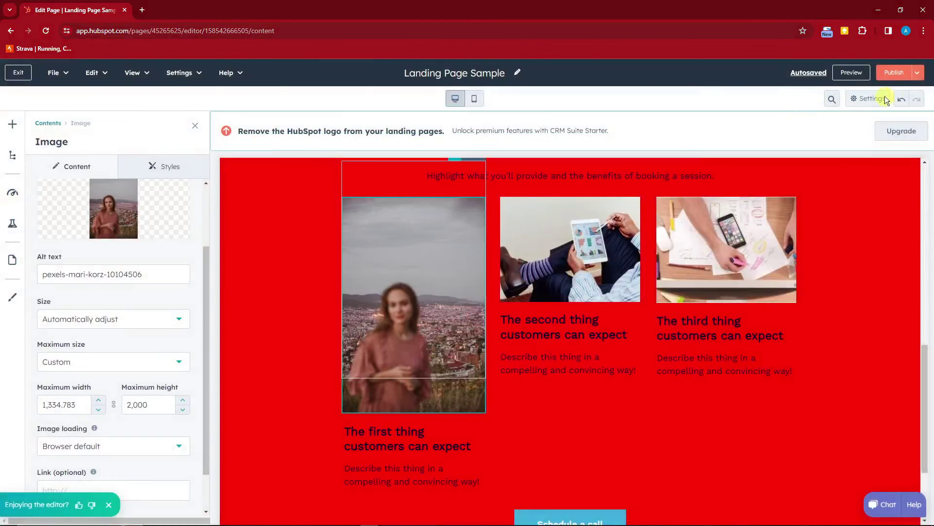
pyautogui.click(918, 75)
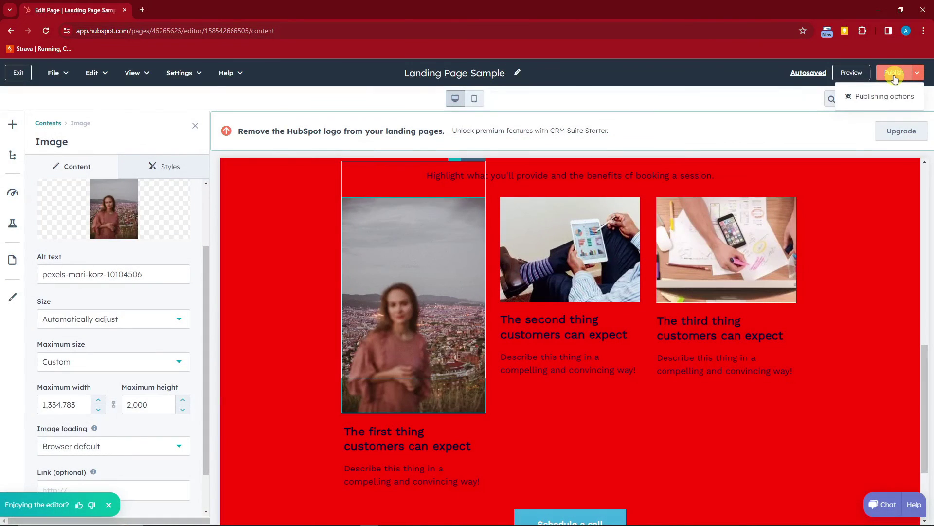
pyautogui.click(895, 75)
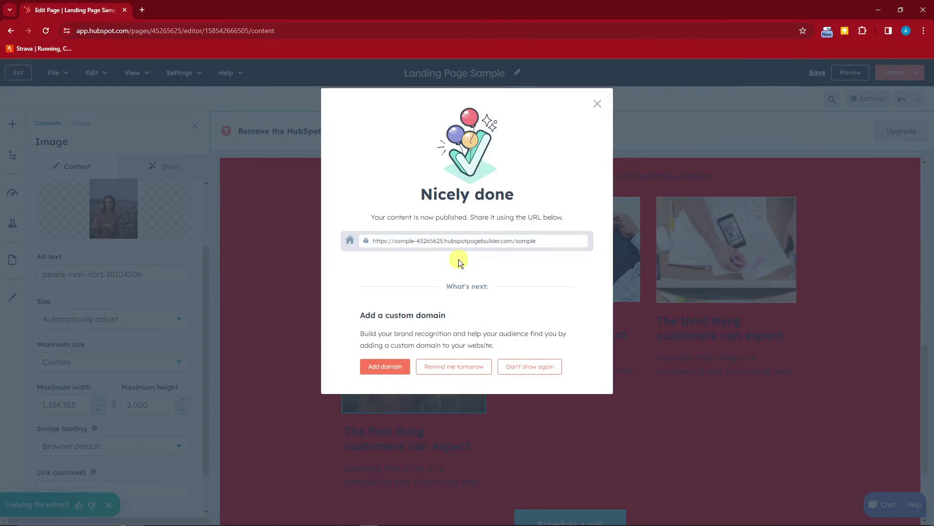
pyautogui.moveTo(371, 217); pyautogui.dragTo(565, 219)
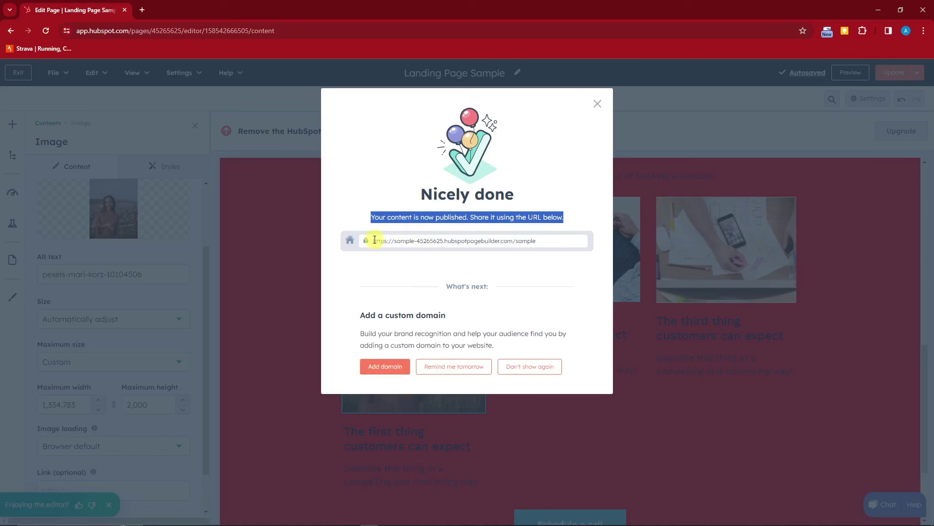
pyautogui.moveTo(375, 240); pyautogui.dragTo(548, 254)
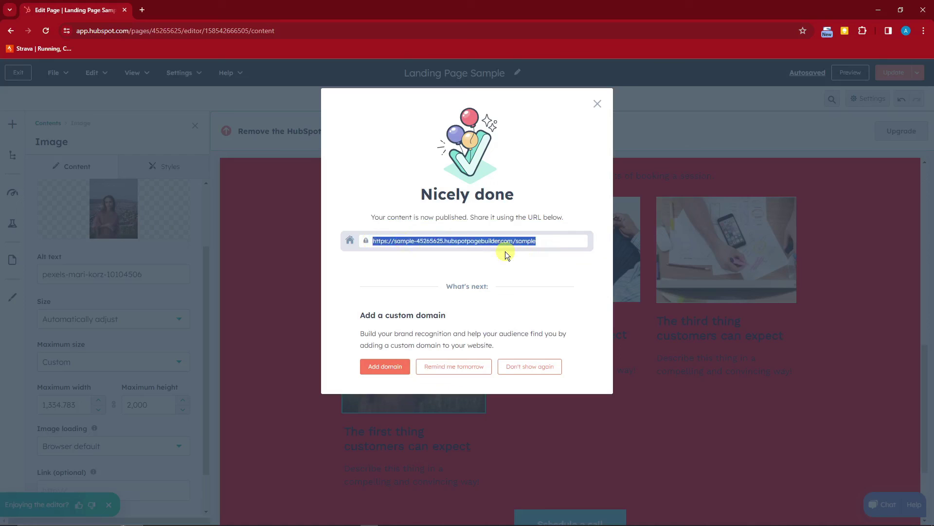
pyautogui.click(619, 114)
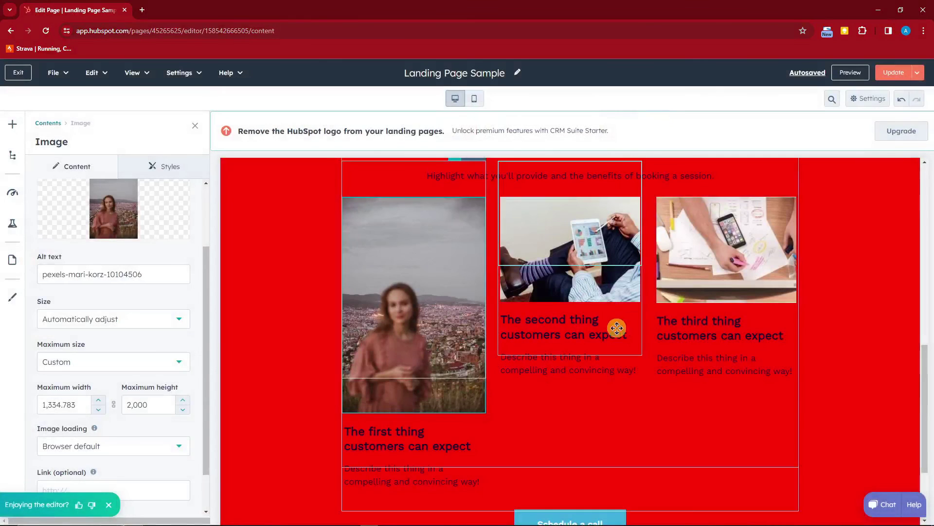
pyautogui.scroll(-3, 625, 326)
pyautogui.scroll(10, 633, 321)
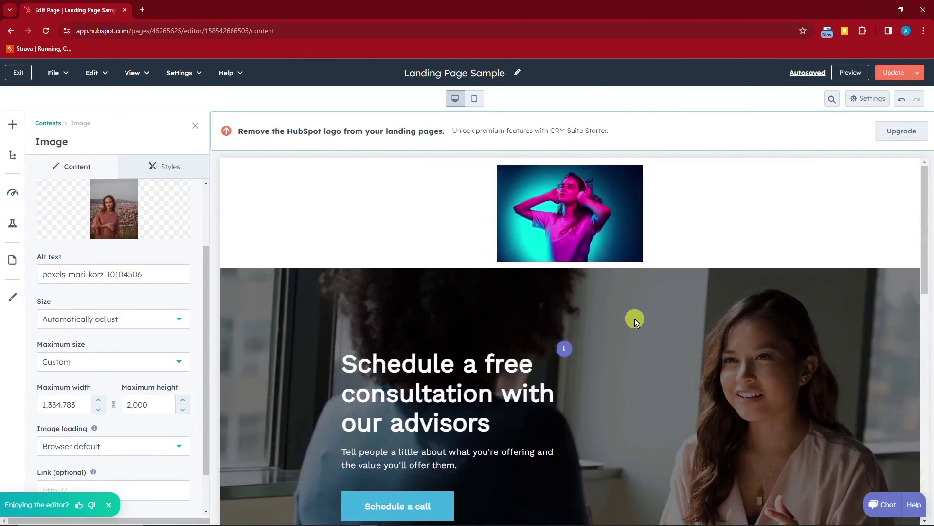
pyautogui.scroll(-10, 634, 318)
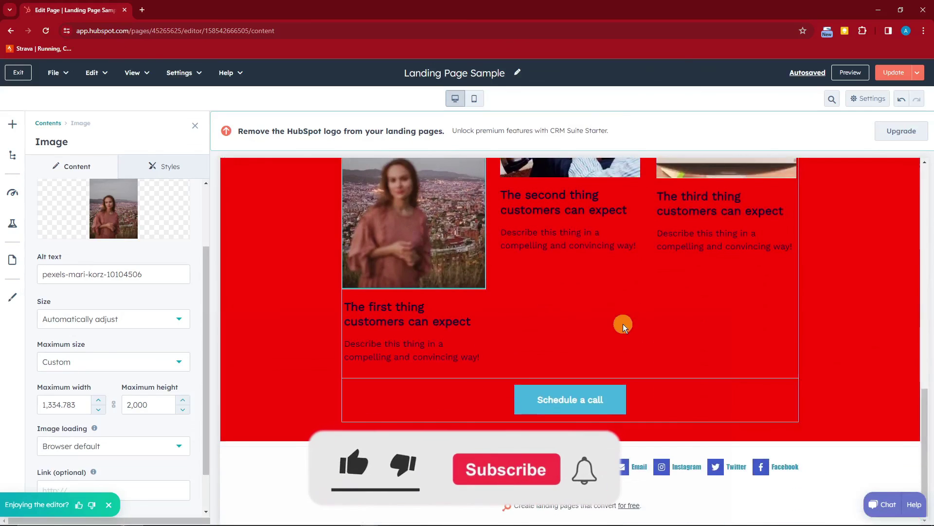
pyautogui.scroll(10, 632, 321)
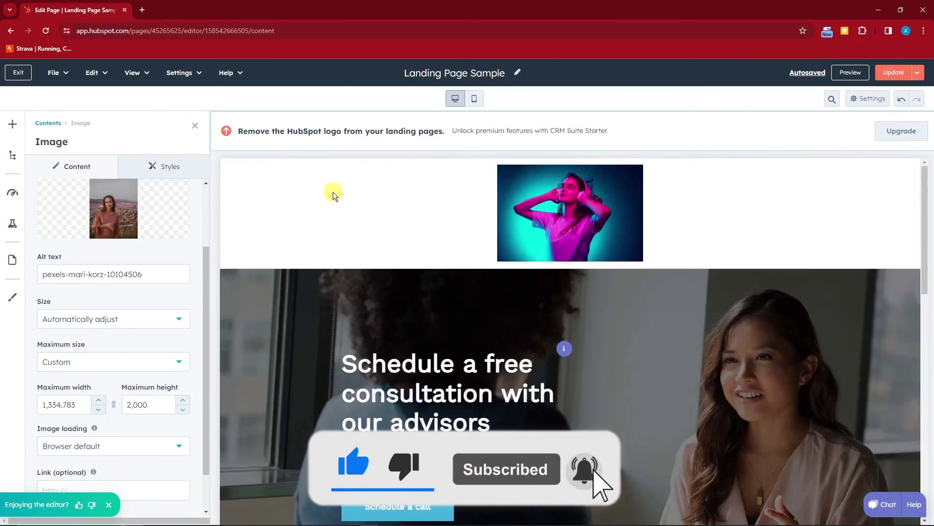
pyautogui.scroll(-5, 333, 193)
pyautogui.scroll(-8, 303, 235)
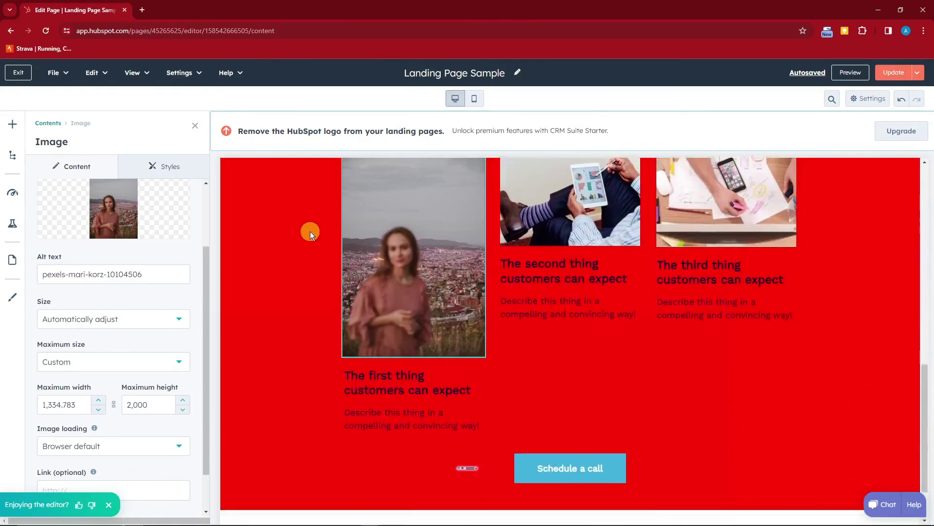